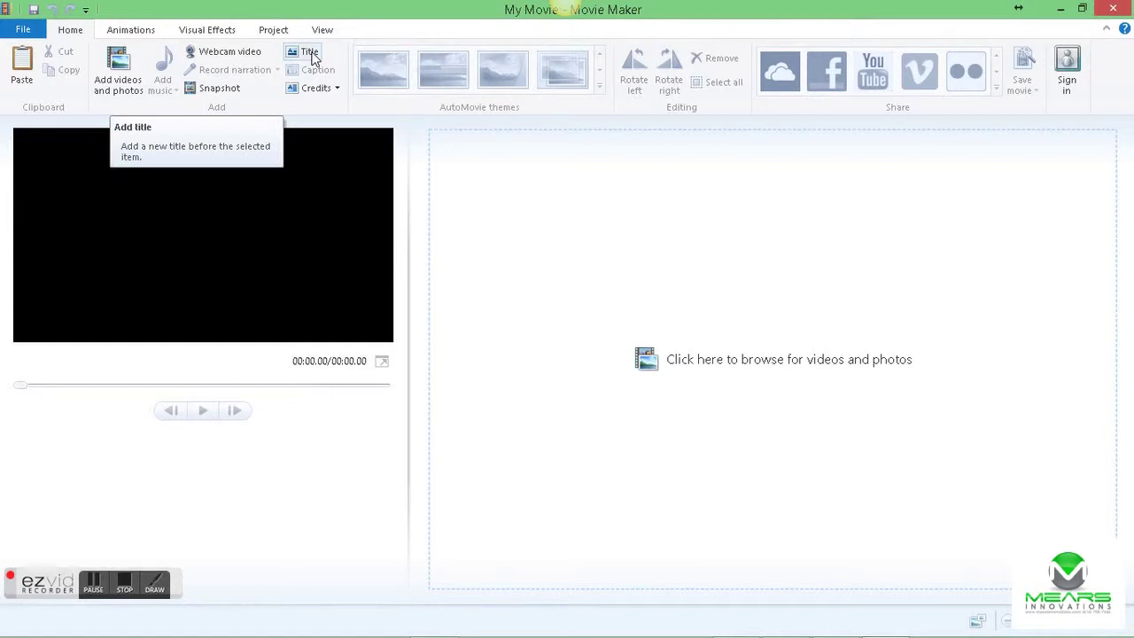
- Add a title clip with a 'My Movie' caption over it
left_click(310, 53)
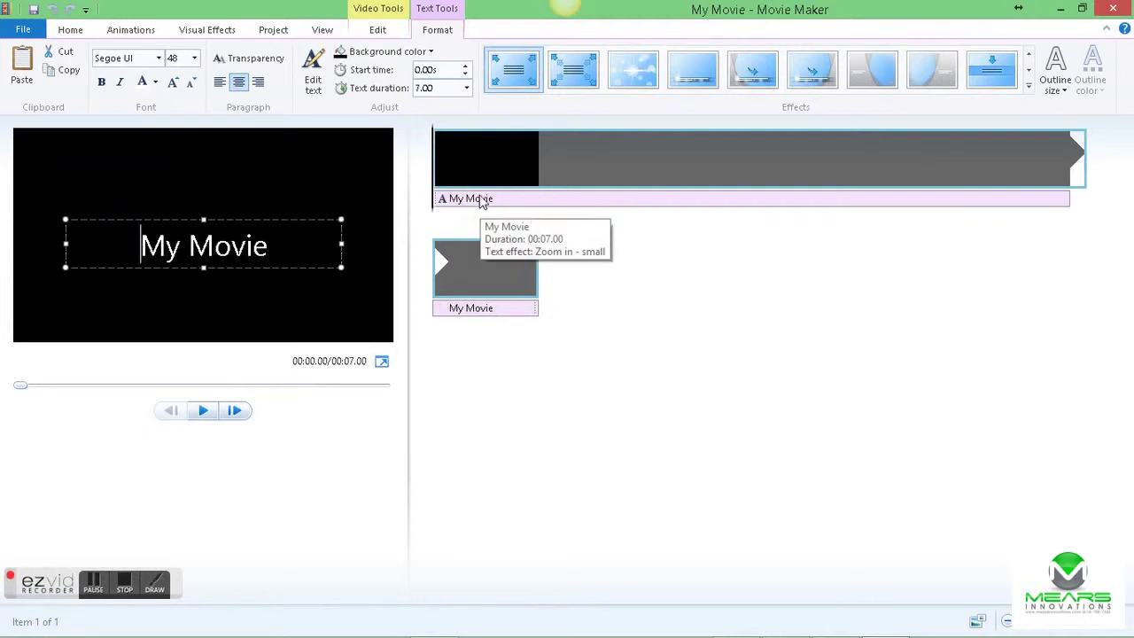
left_click(71, 33)
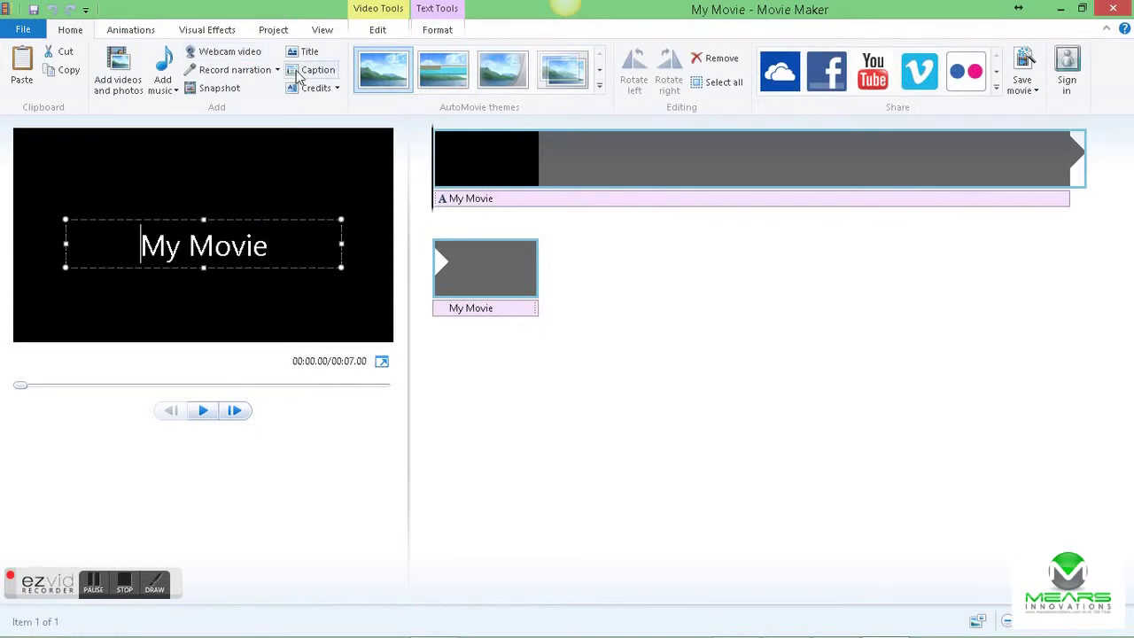
left_click(484, 200)
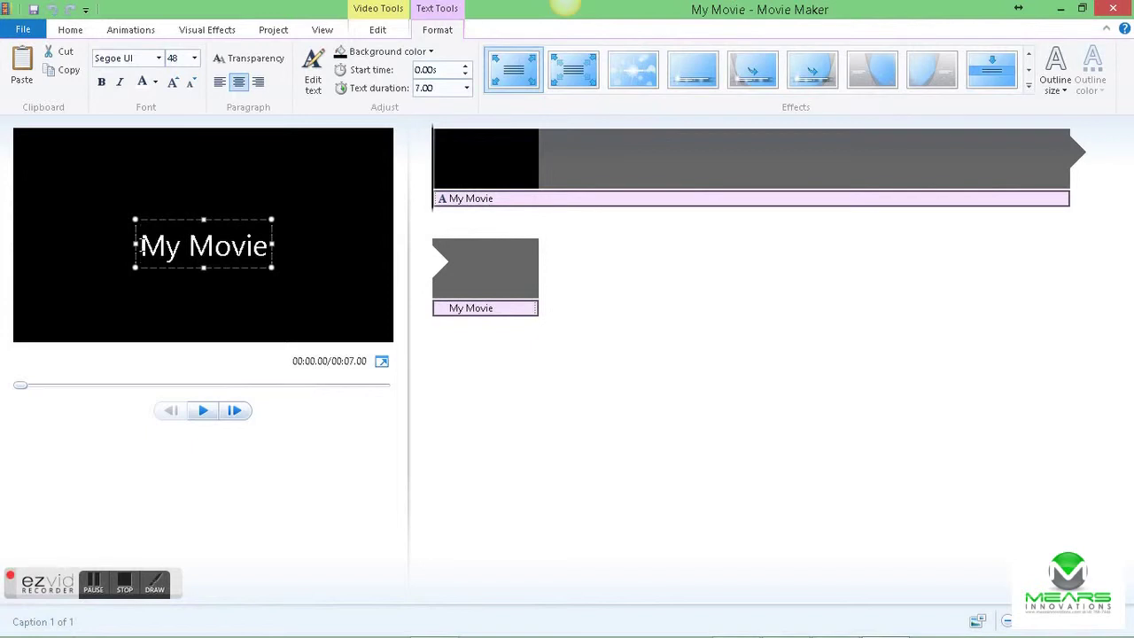
- Set the caption text to 60-point font size
left_click_drag(145, 238, 318, 244)
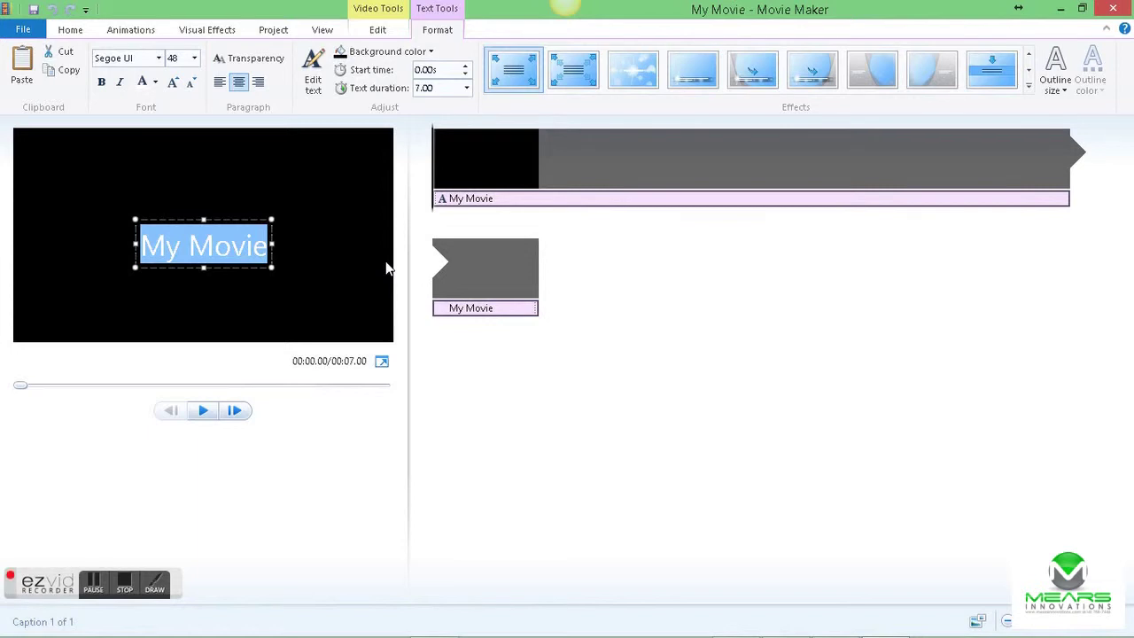
left_click(178, 58)
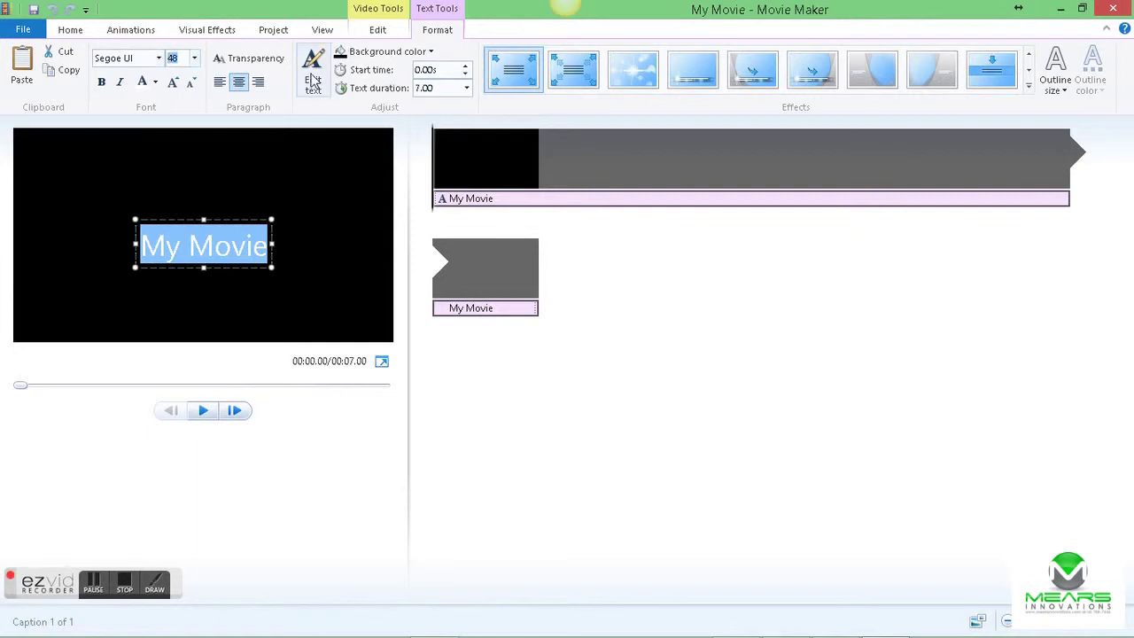
type("60")
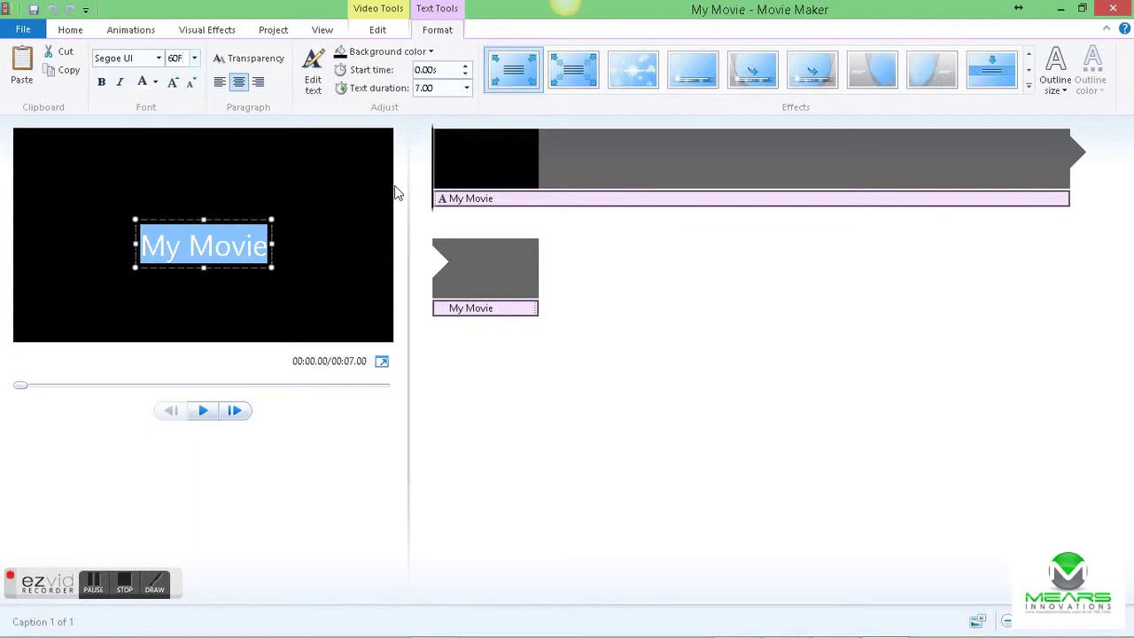
key("Return")
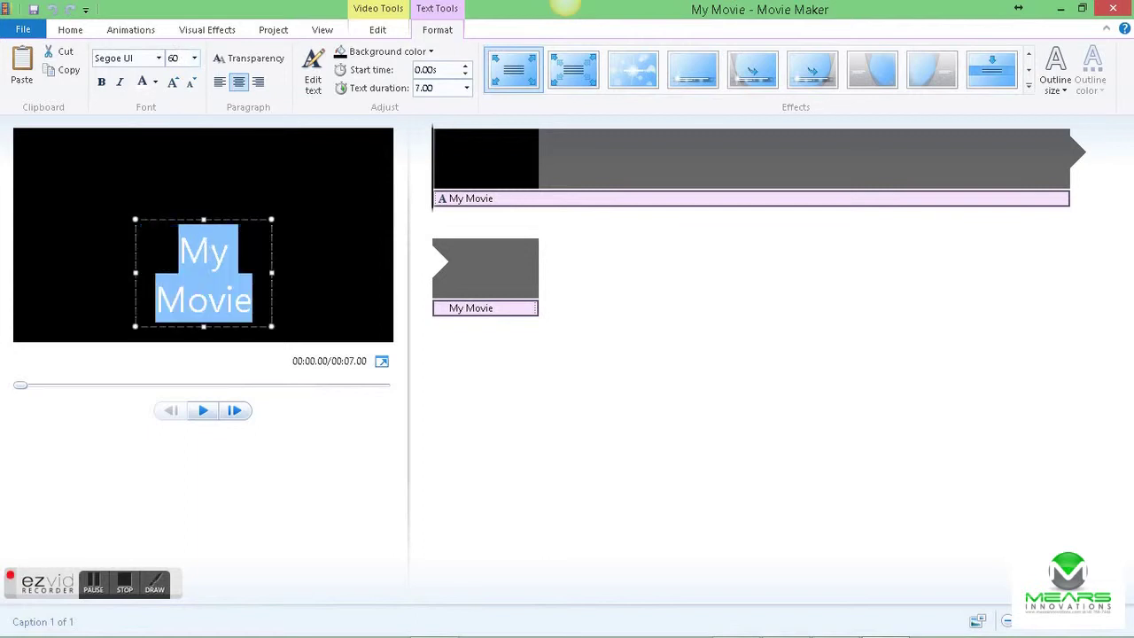
- Replace the caption text with 'Fish Fry' and play the clip back to check it
left_click(254, 299)
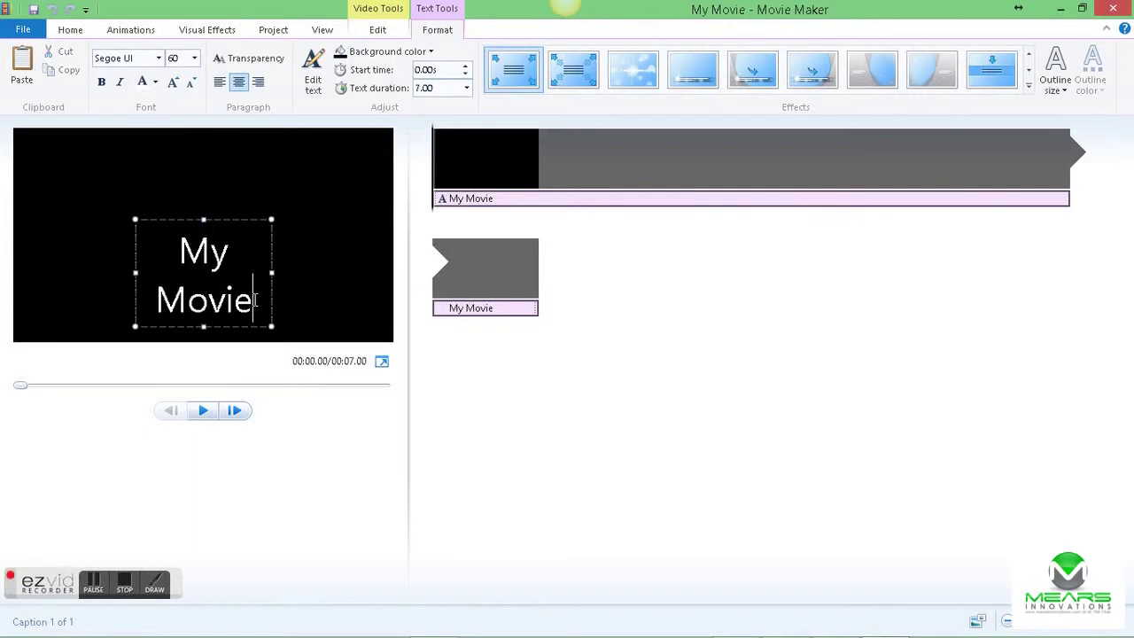
left_click_drag(253, 299, 147, 250)
type("F")
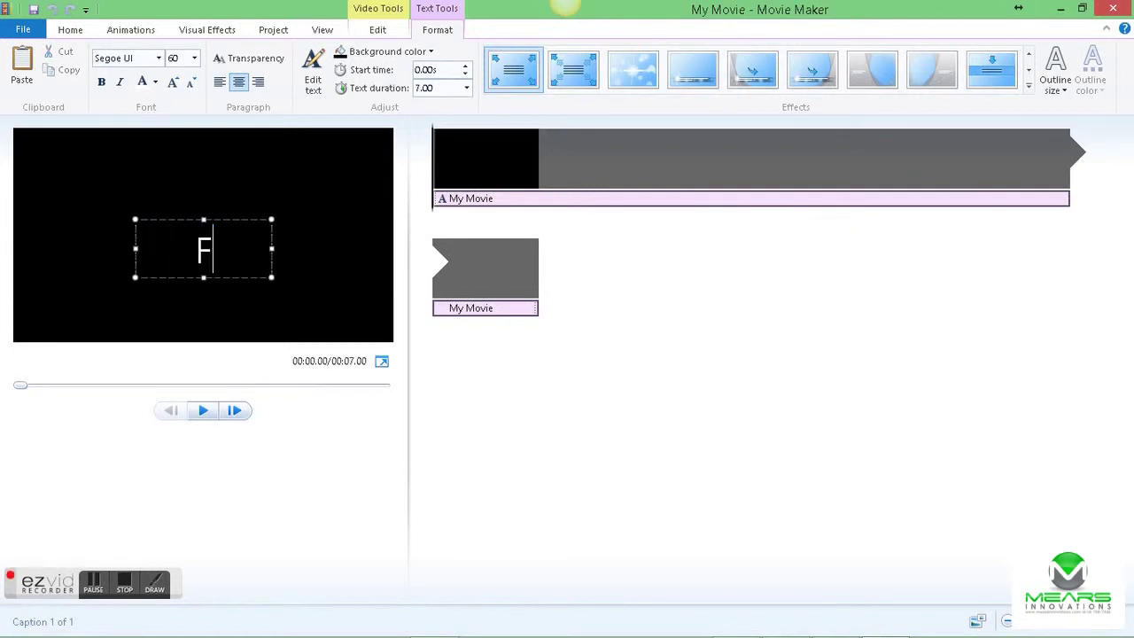
type("ish Fry")
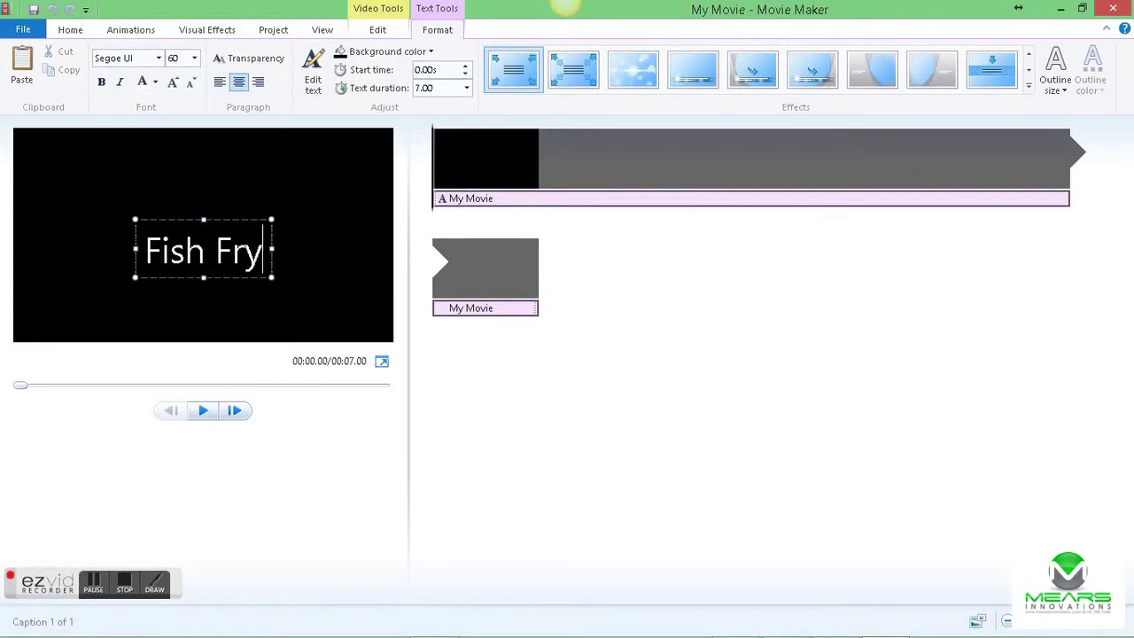
left_click(582, 266)
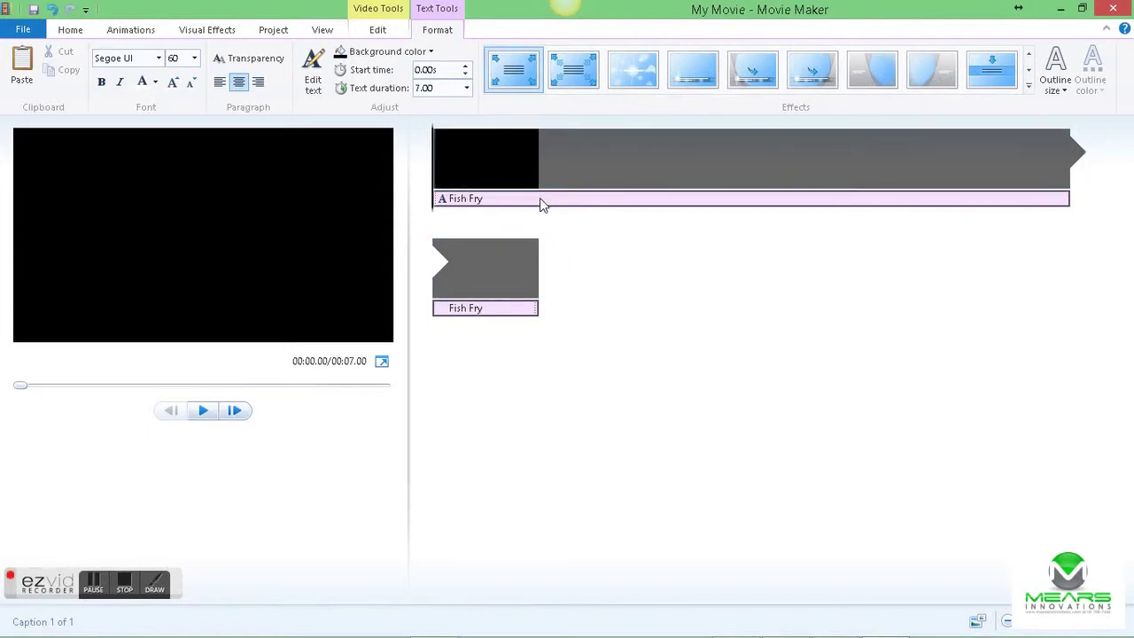
left_click(204, 411)
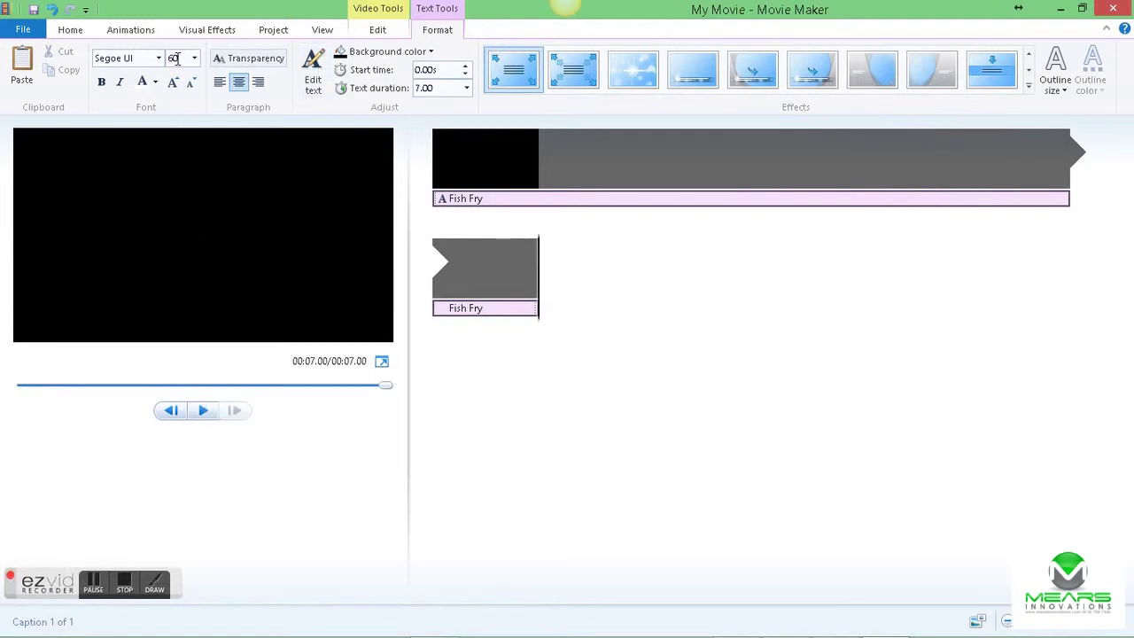
- Insert a new opening title clip and retype its caption as 'Every Friday!' on one line
left_click(70, 29)
left_click(305, 55)
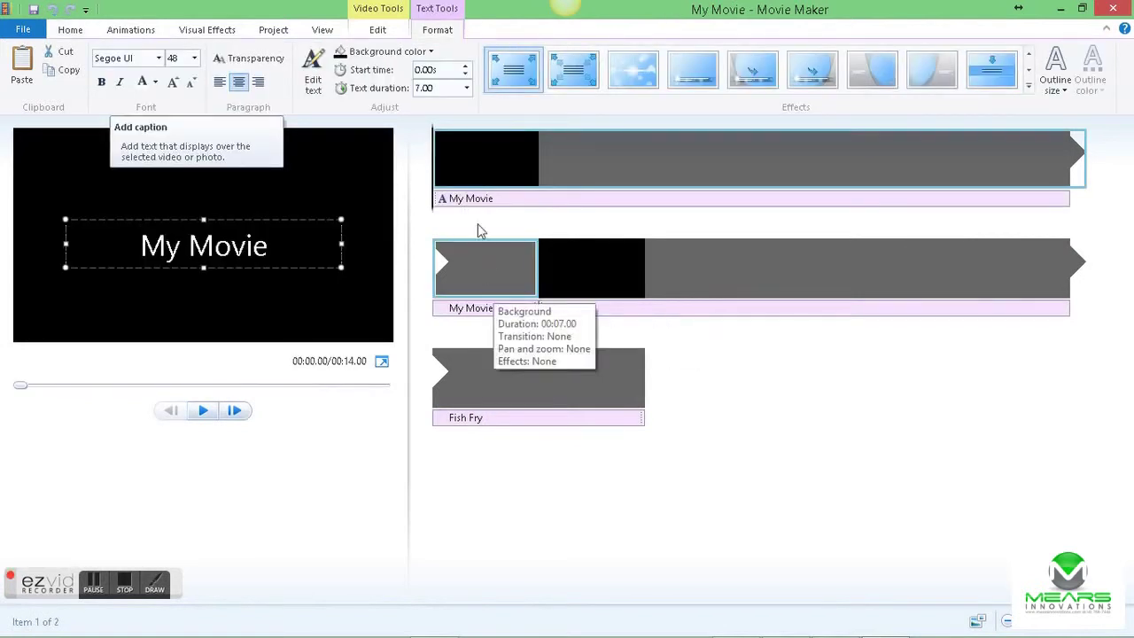
left_click(481, 200)
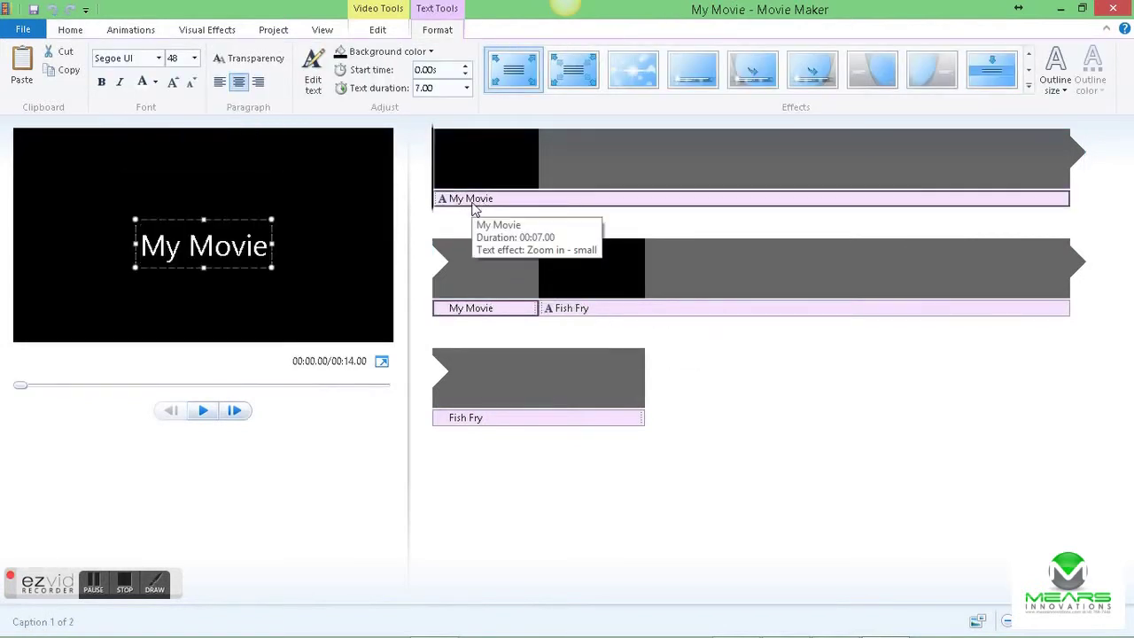
key("Delete")
key("Delete")
key("Delete")
key("Delete")
key("Delete")
key("Delete")
key("Delete")
key("Delete")
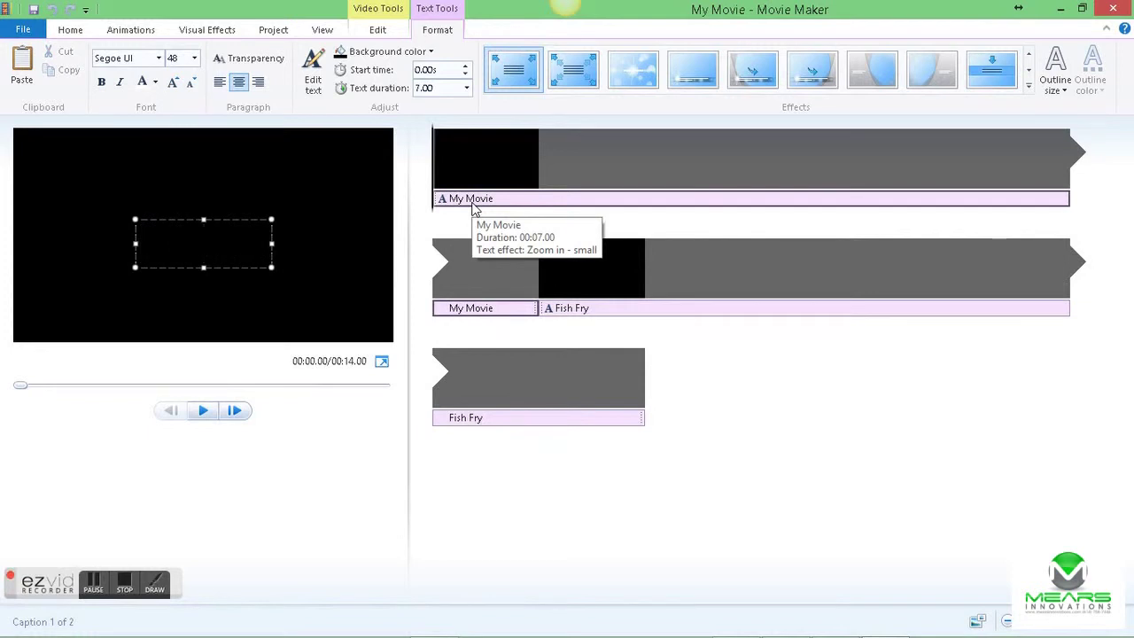
type("Every Fri")
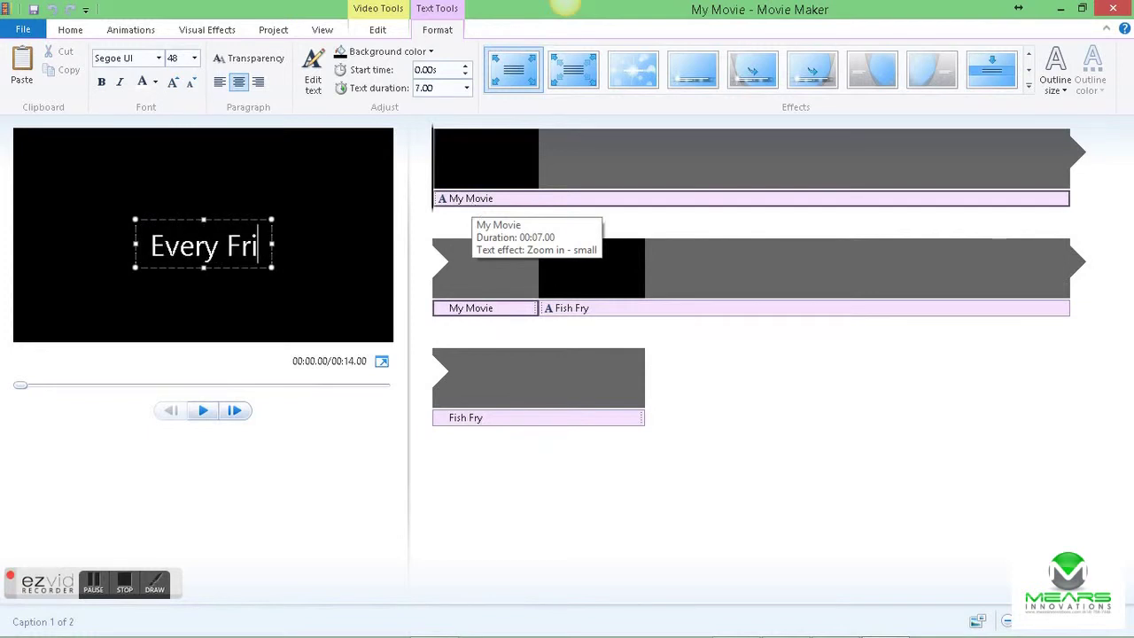
type("day!")
key("Return")
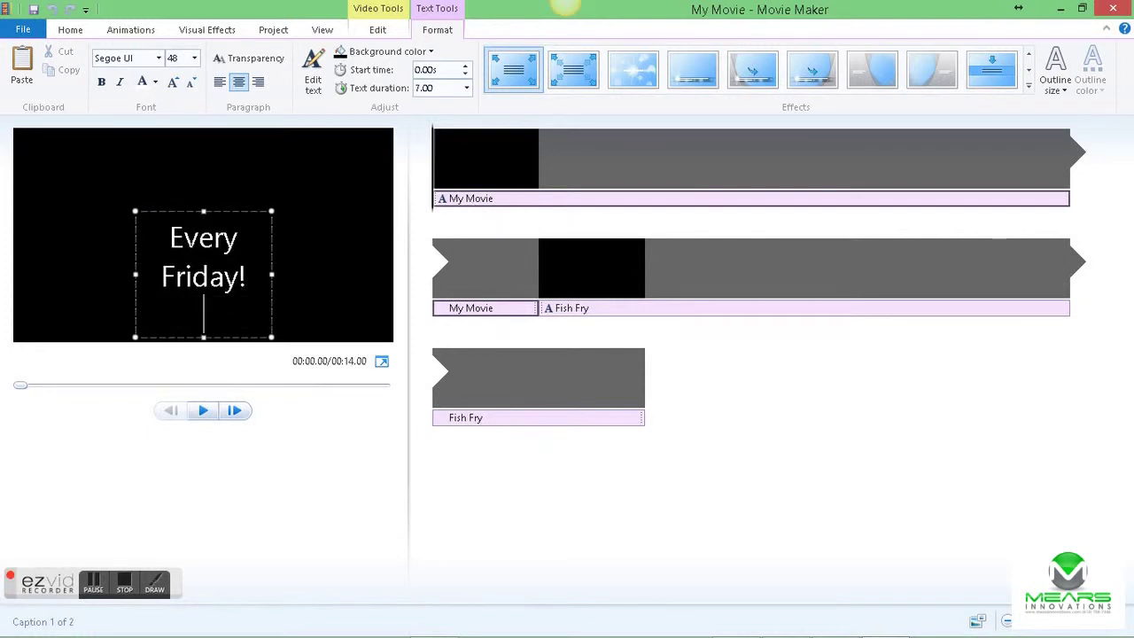
key("BackSpace")
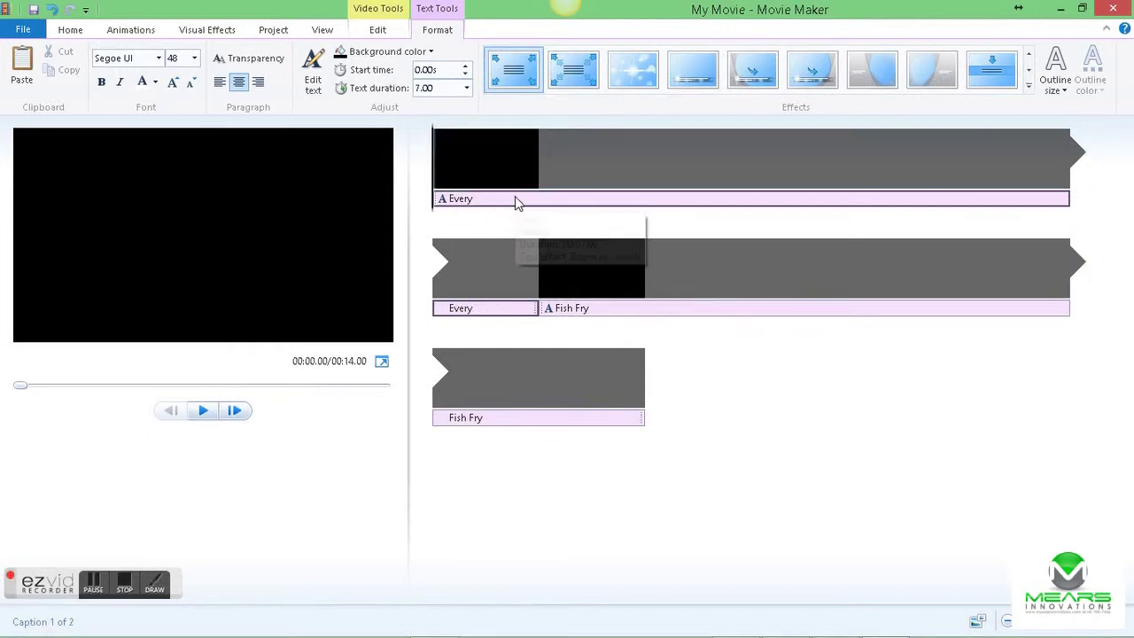
- Drag the caption bars so Fish Fry opens the movie and Every Friday! follows at seven seconds
left_click_drag(515, 196, 662, 388)
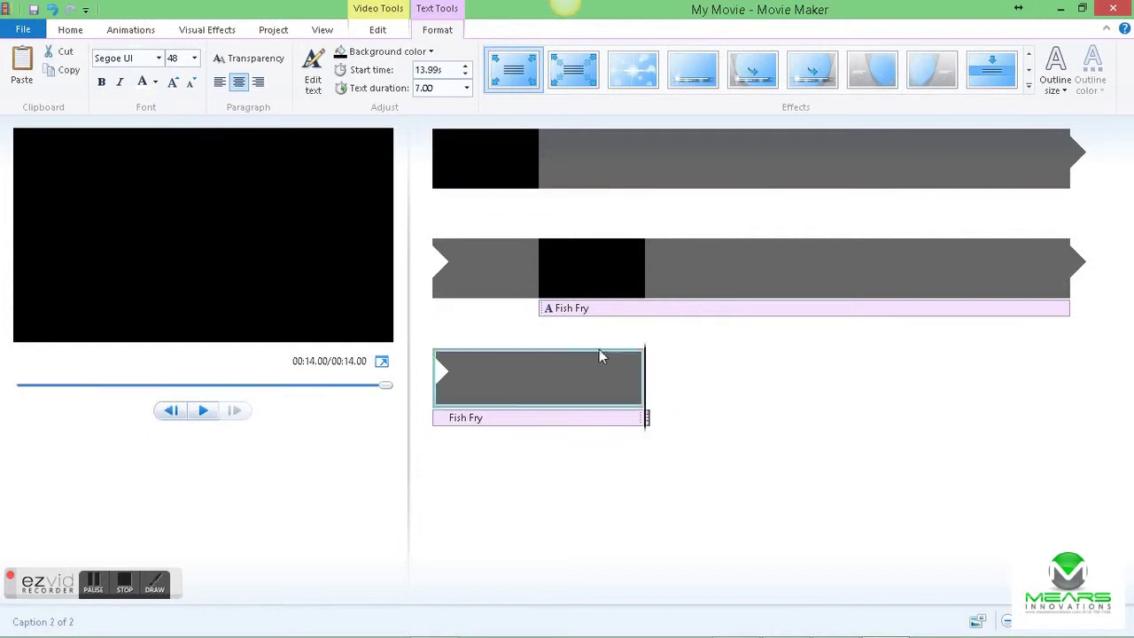
left_click_drag(602, 321, 442, 204)
left_click(417, 210)
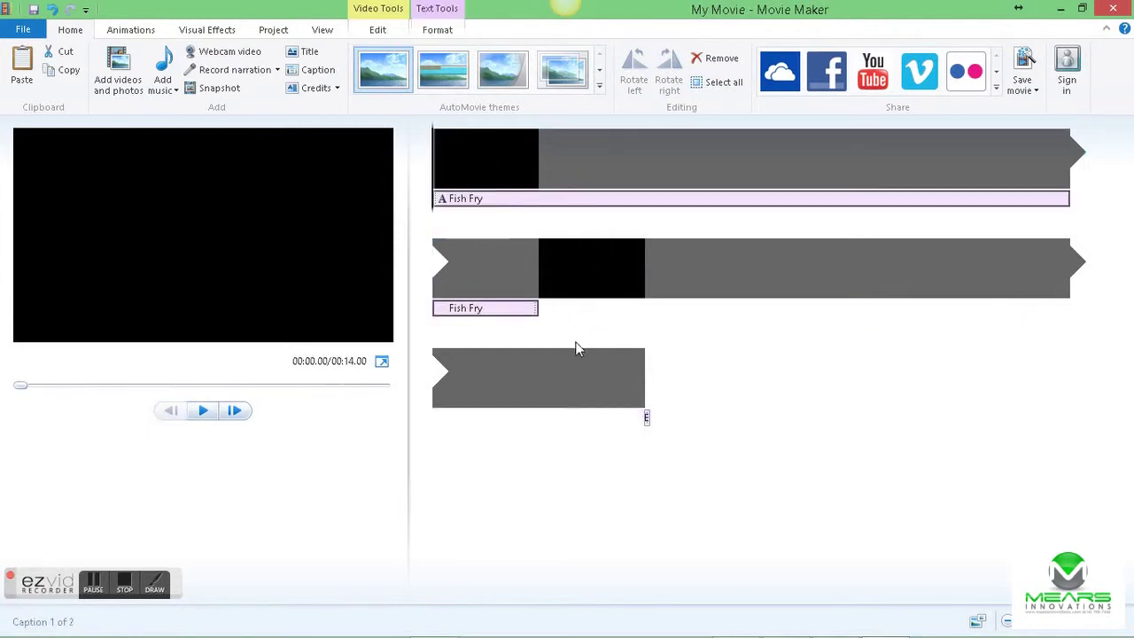
left_click_drag(646, 417, 549, 315)
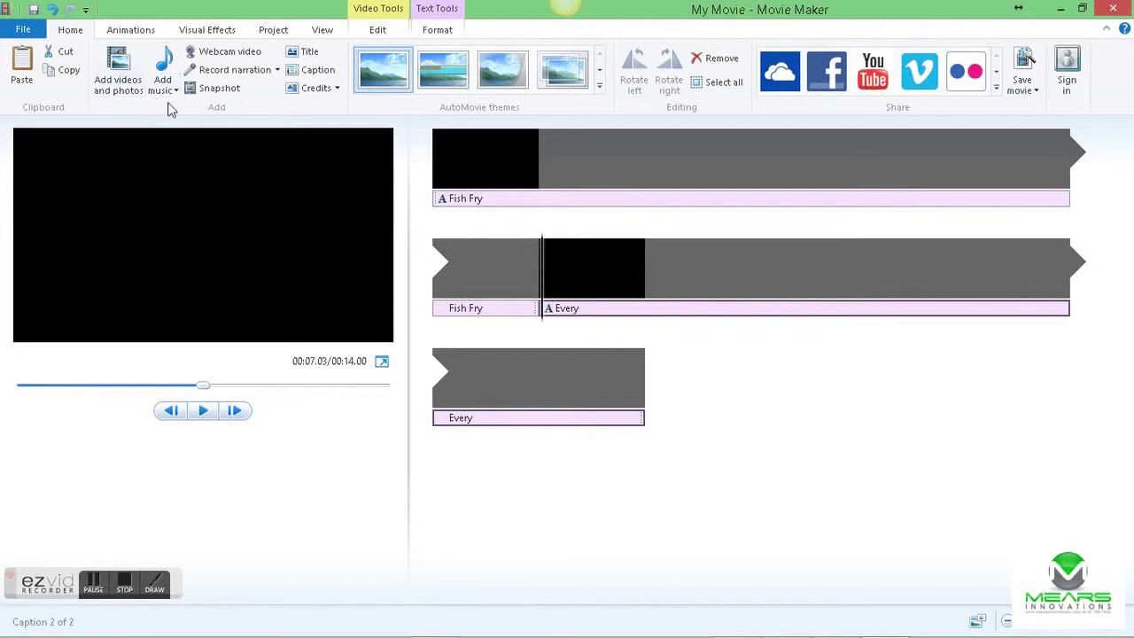
- Make the Fish Fry caption text bold
left_click(446, 200)
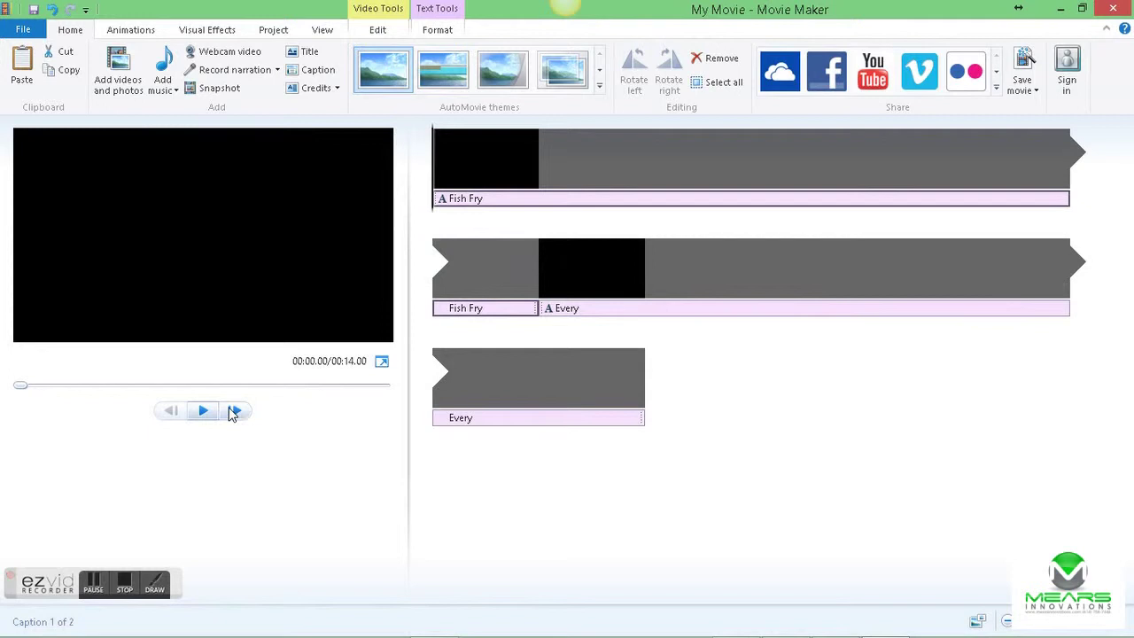
double_click(459, 205)
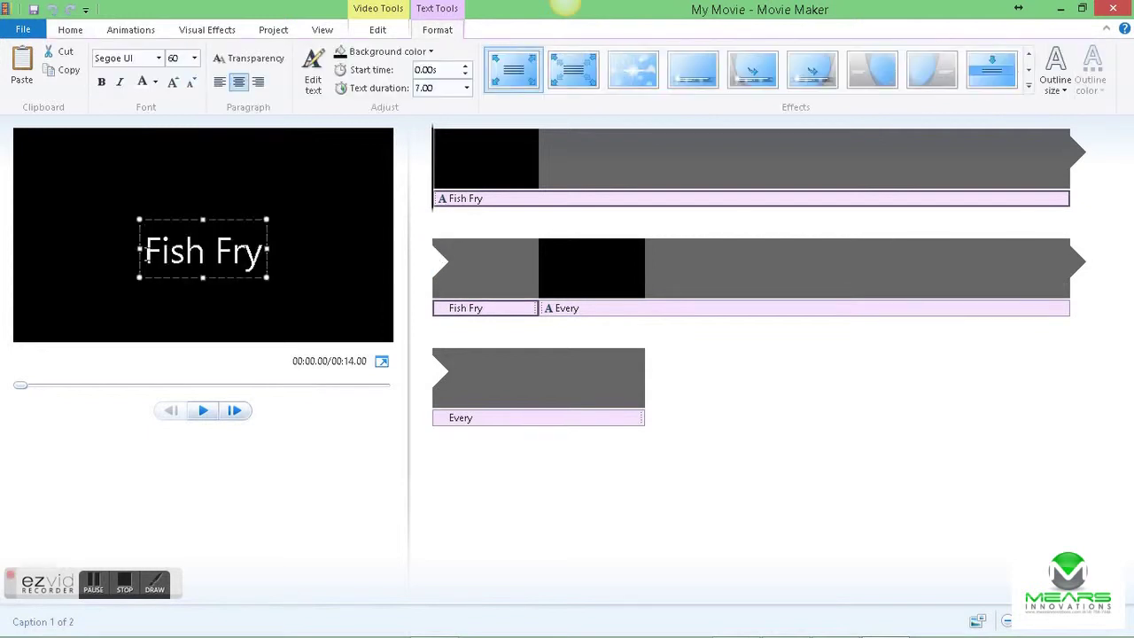
left_click_drag(145, 252, 252, 255)
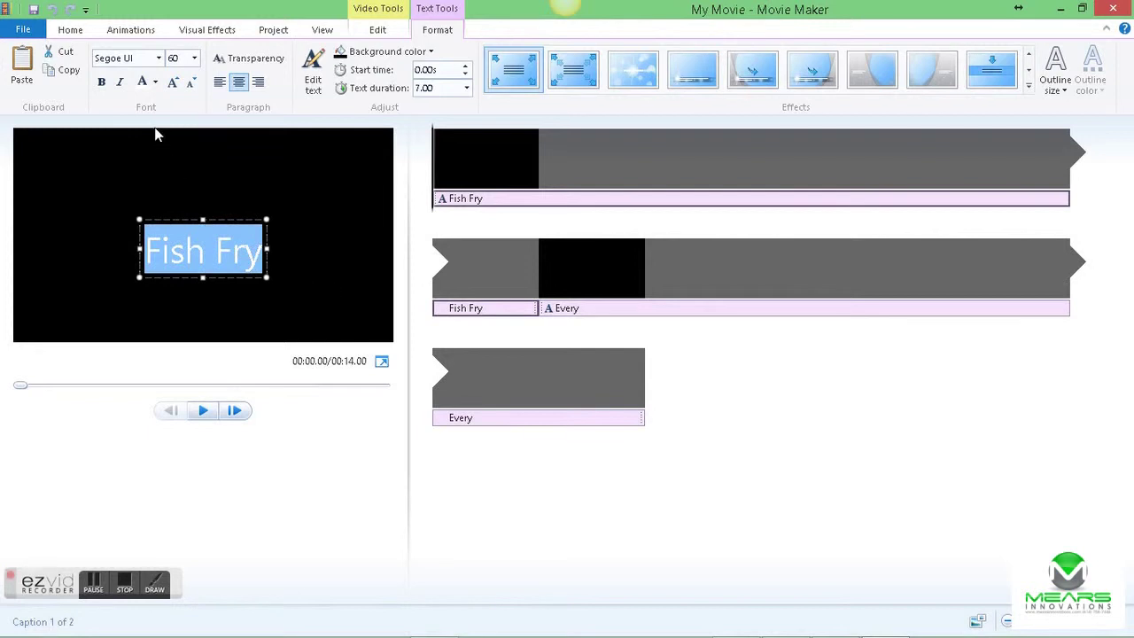
left_click(102, 84)
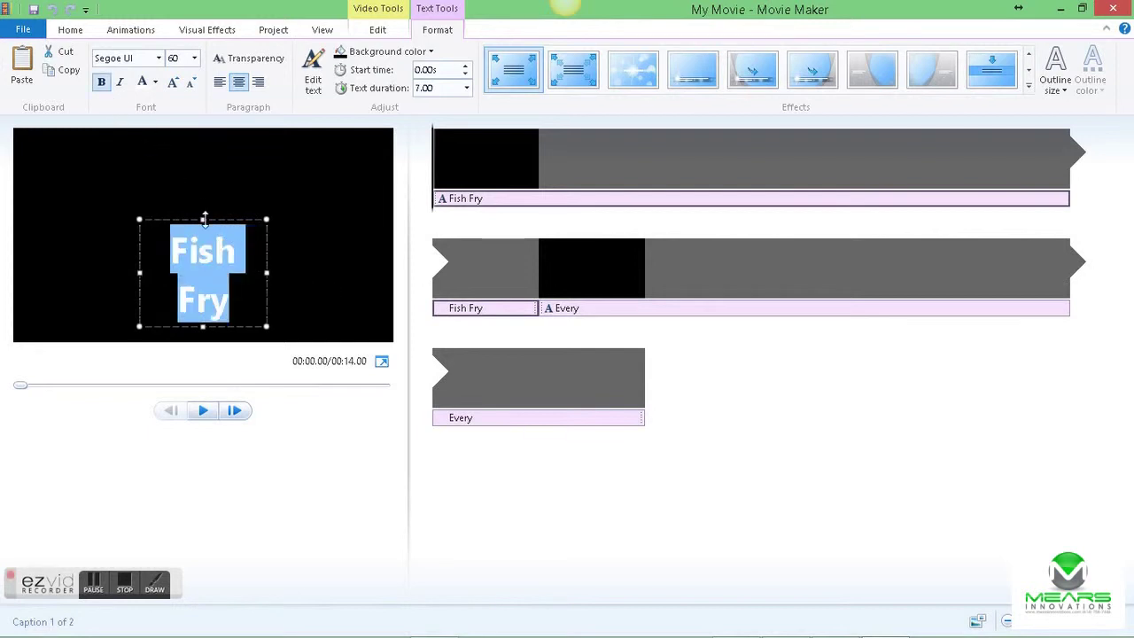
- Enlarge Fish Fry to 110 point, widen its box and move it to the upper left of the frame
left_click_drag(204, 219, 204, 132)
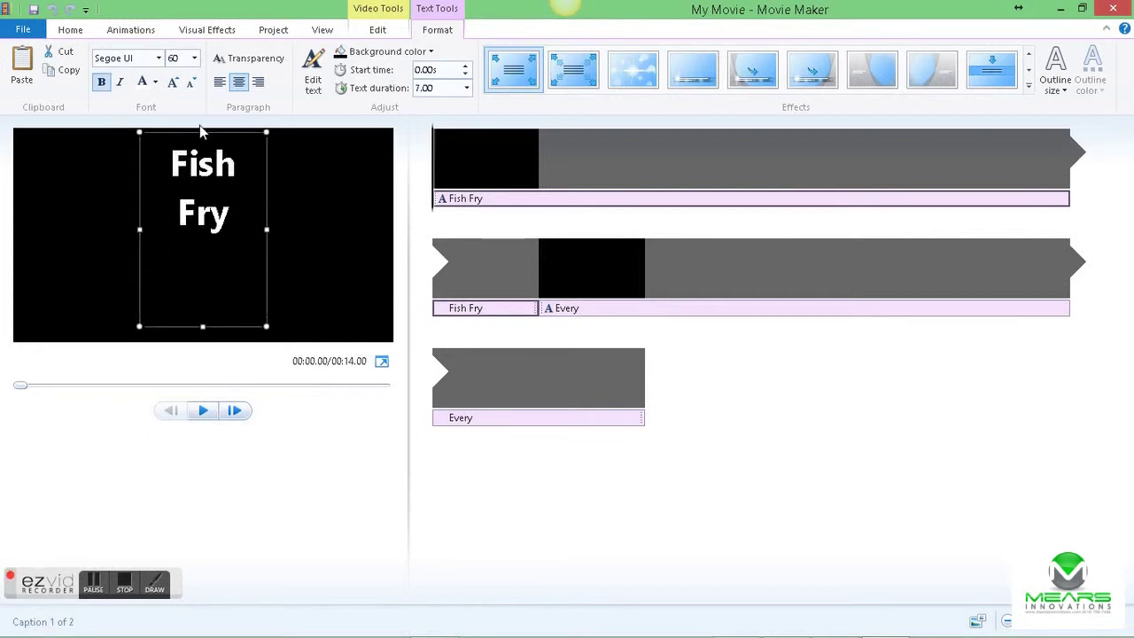
left_click(172, 83)
left_click(172, 84)
left_click(172, 83)
left_click(171, 83)
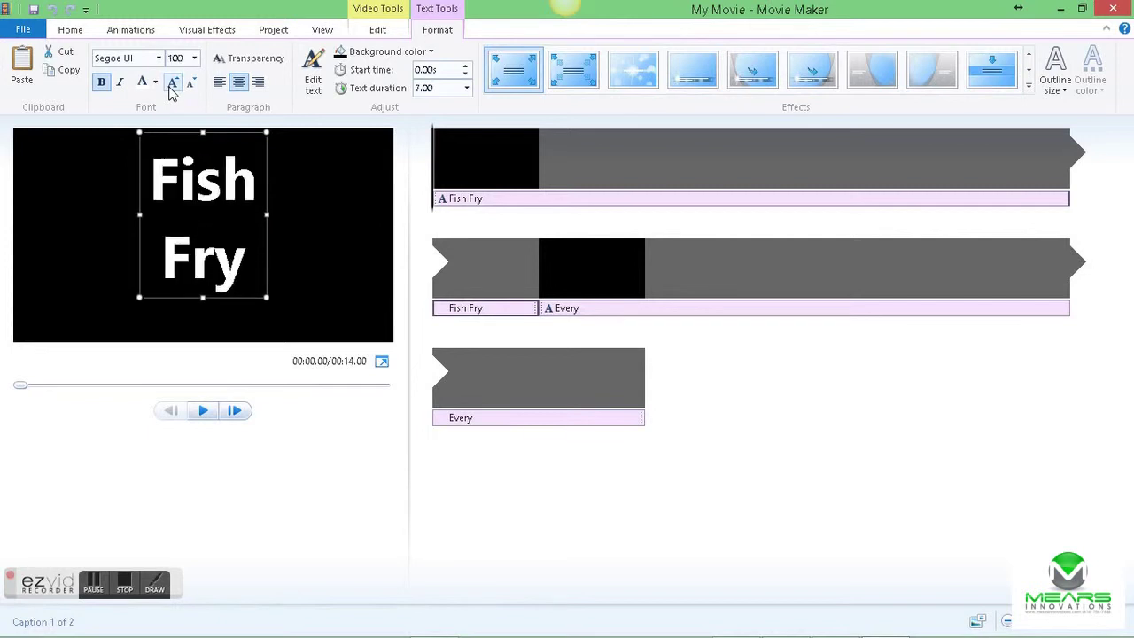
left_click(172, 83)
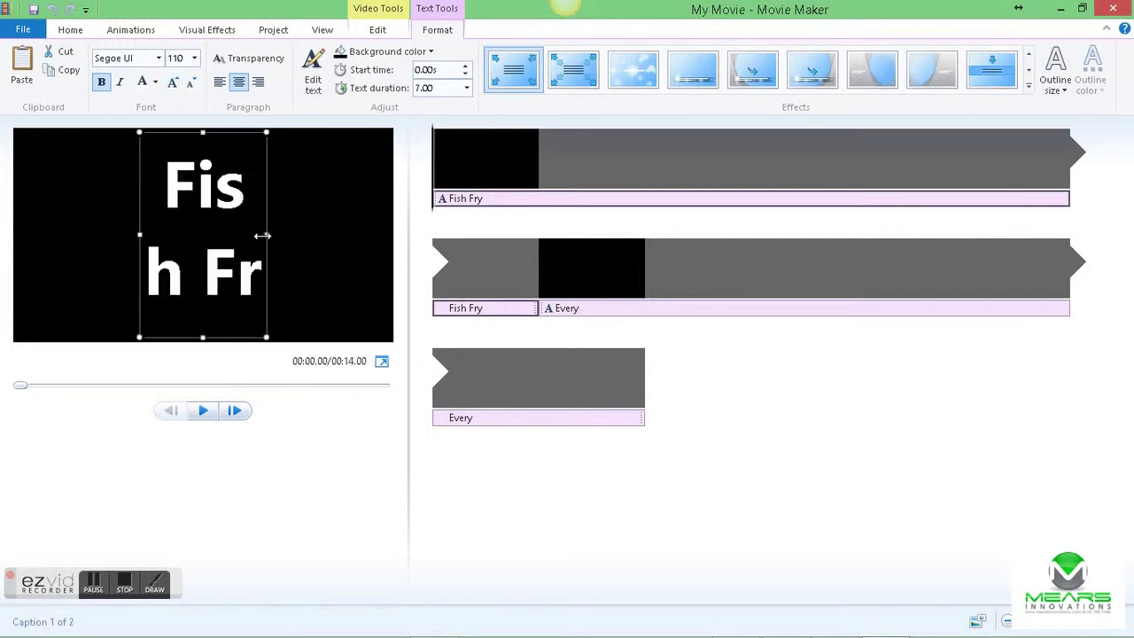
left_click_drag(266, 234, 373, 223)
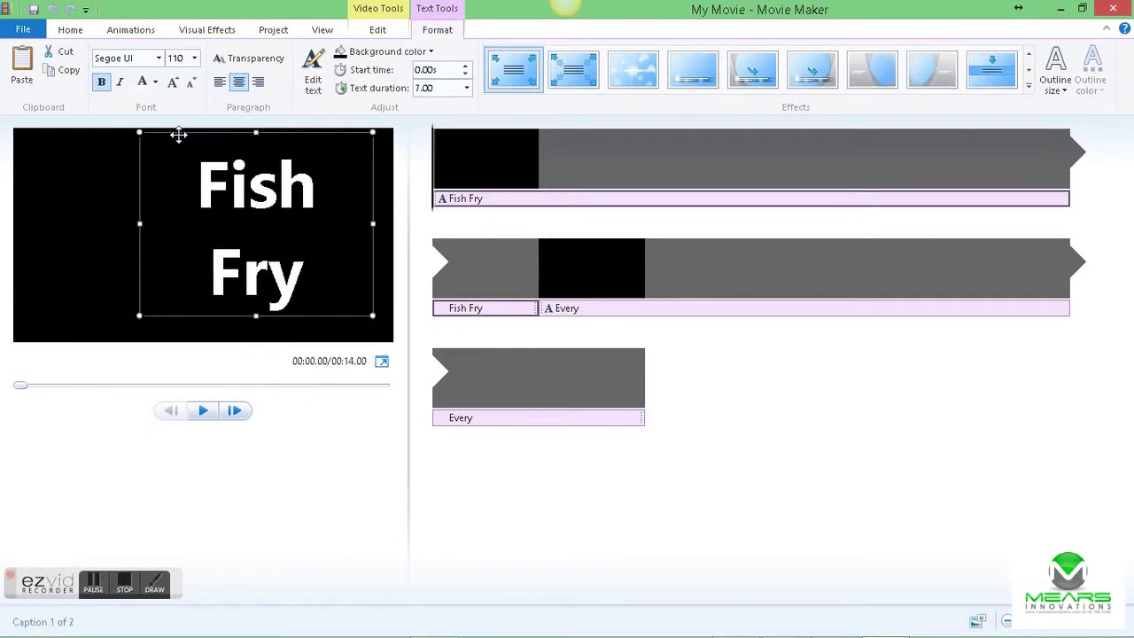
left_click_drag(178, 133, 119, 137)
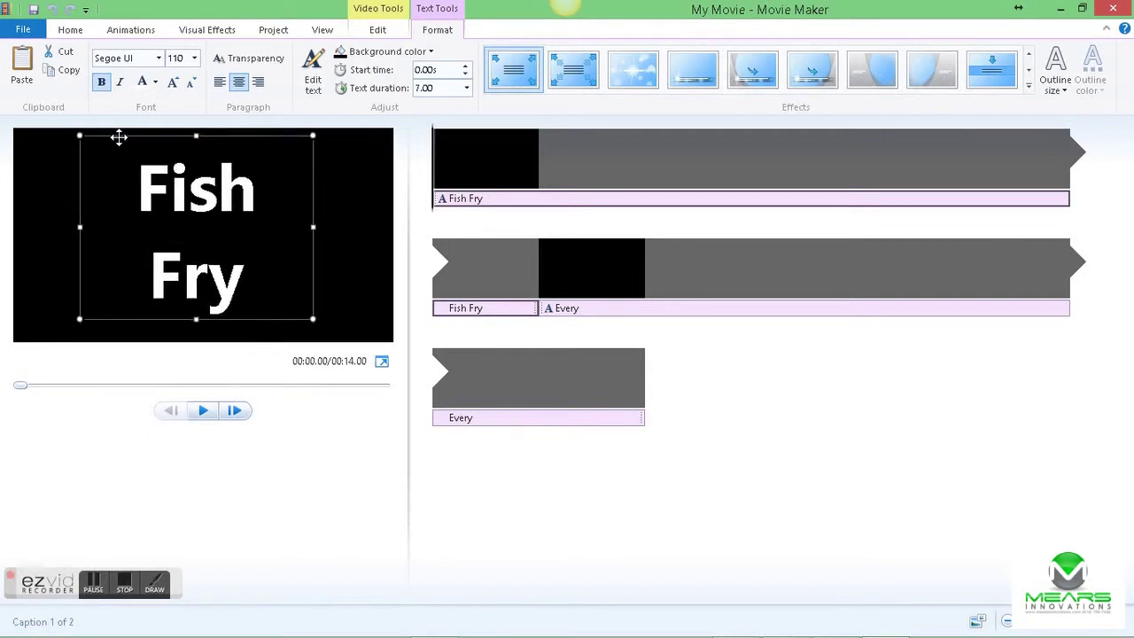
left_click(265, 282)
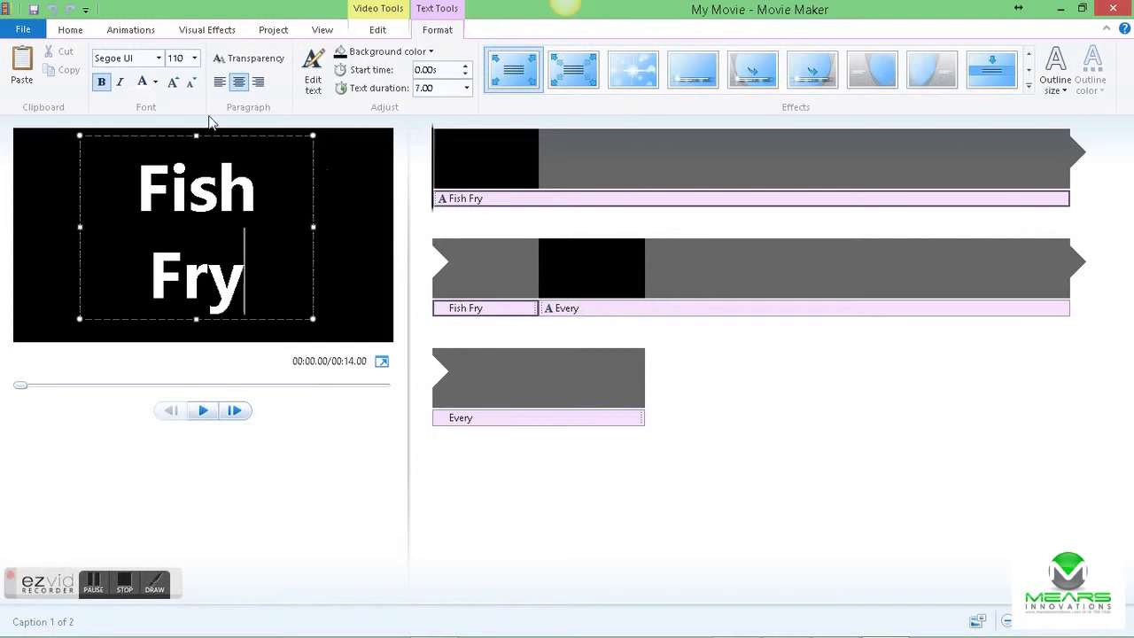
- Change the Fish Fry lettering from white to grey
left_click(155, 85)
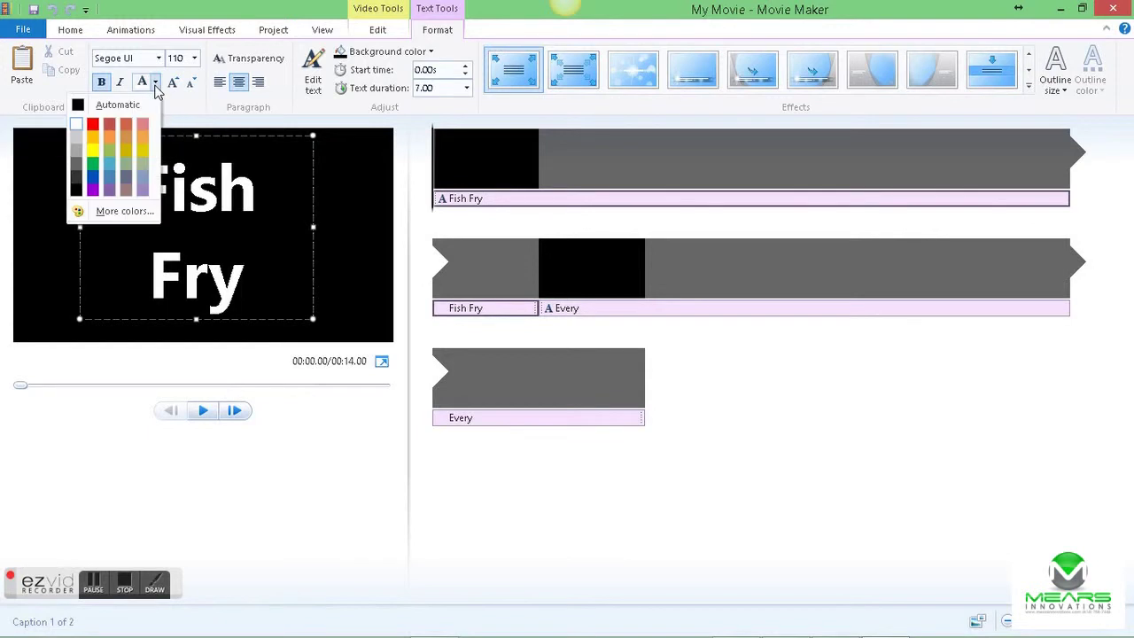
left_click(77, 146)
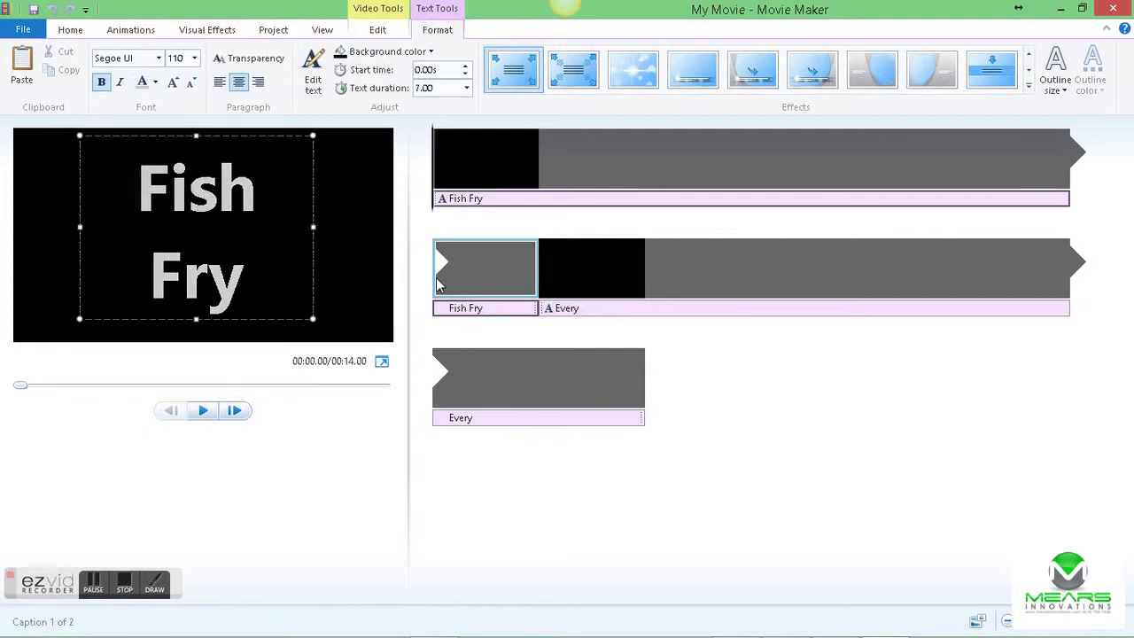
left_click(1060, 92)
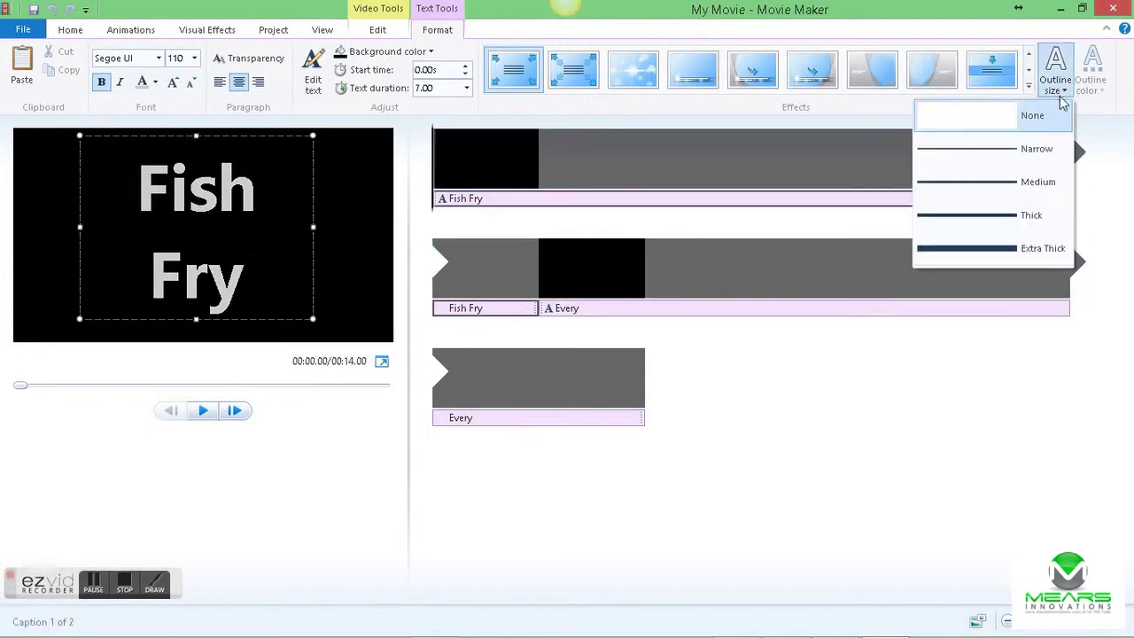
- Give Fish Fry a medium light-grey outline with black lettering, then play it back
left_click(1026, 182)
left_click(1096, 89)
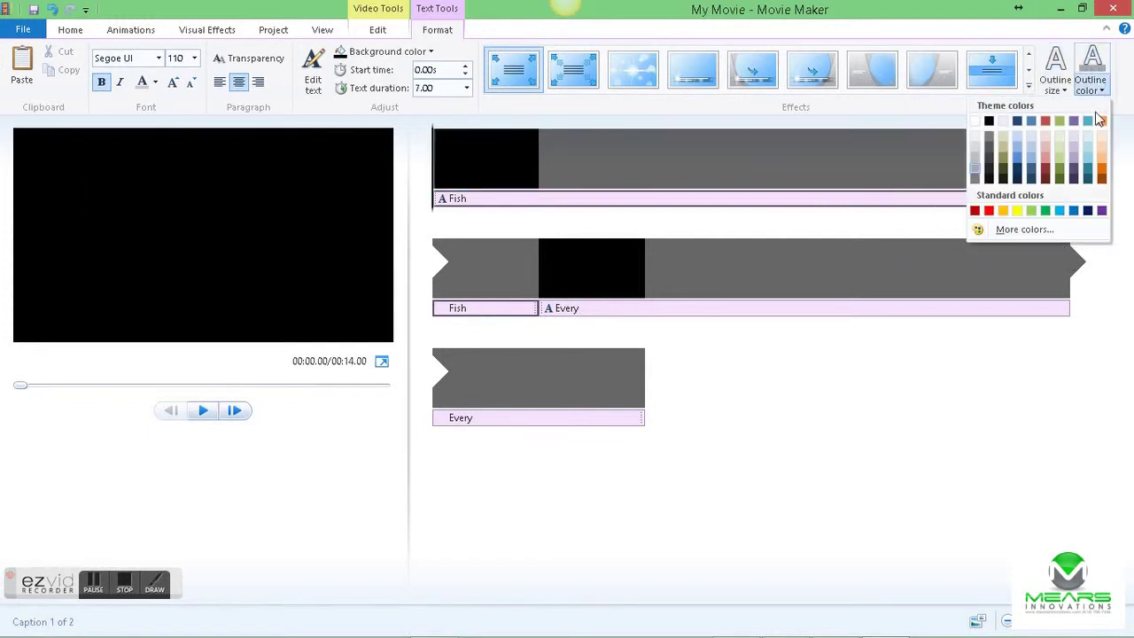
left_click(975, 145)
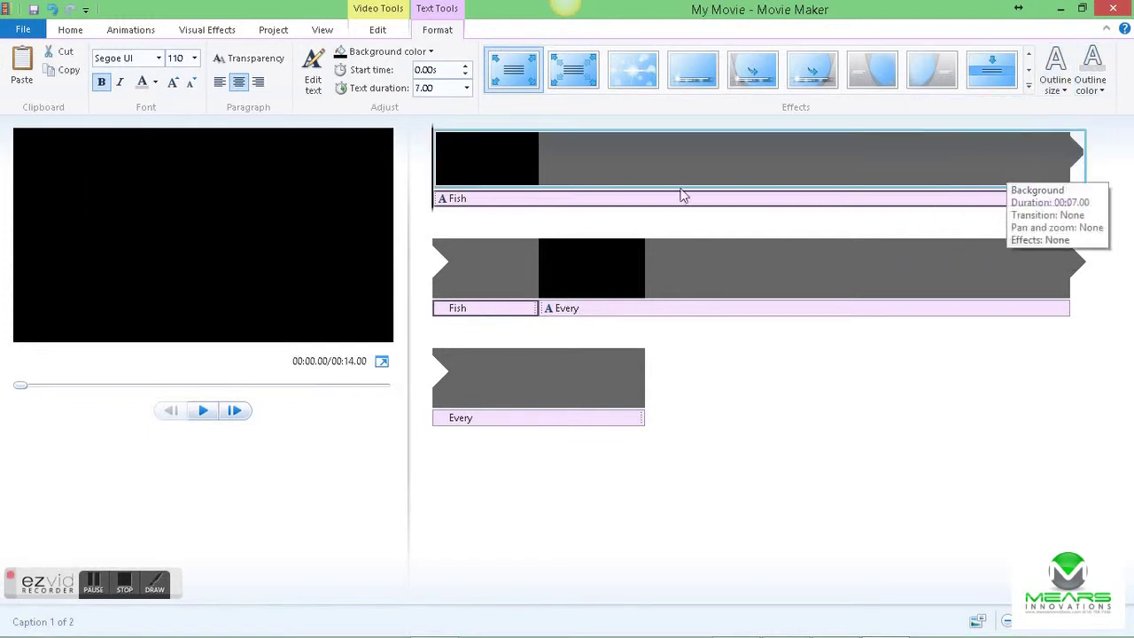
left_click(457, 201)
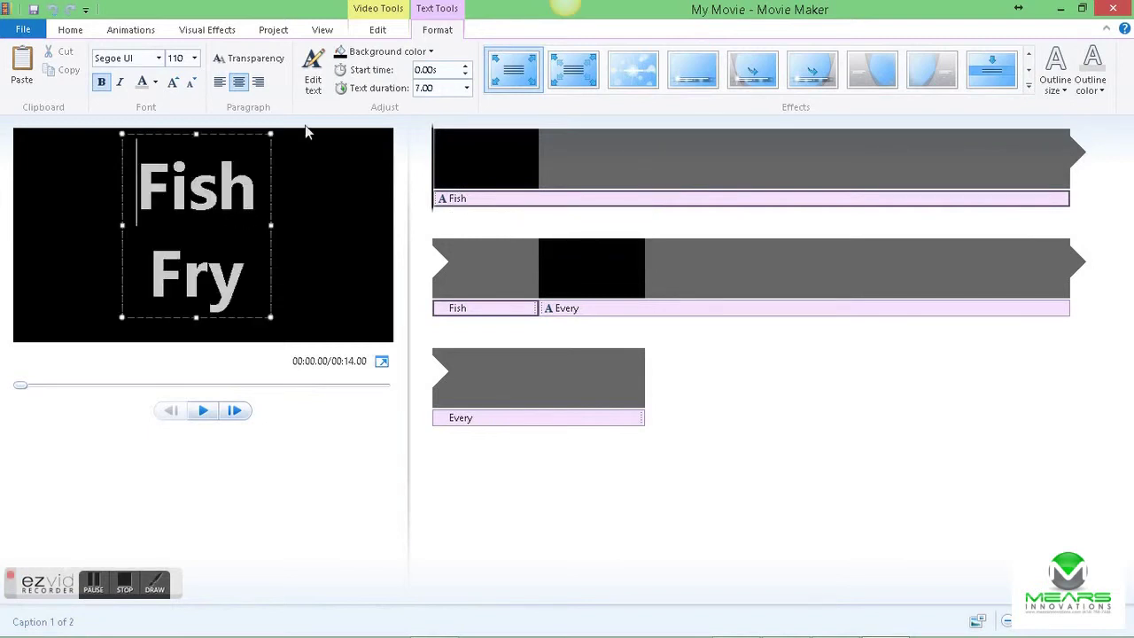
left_click(155, 83)
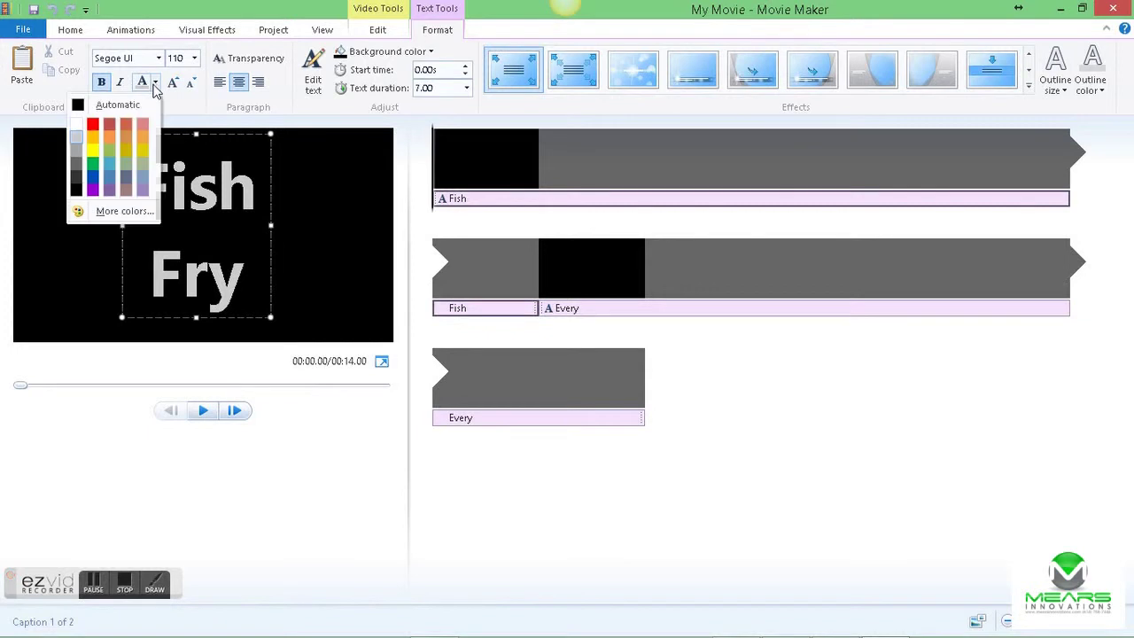
left_click(79, 107)
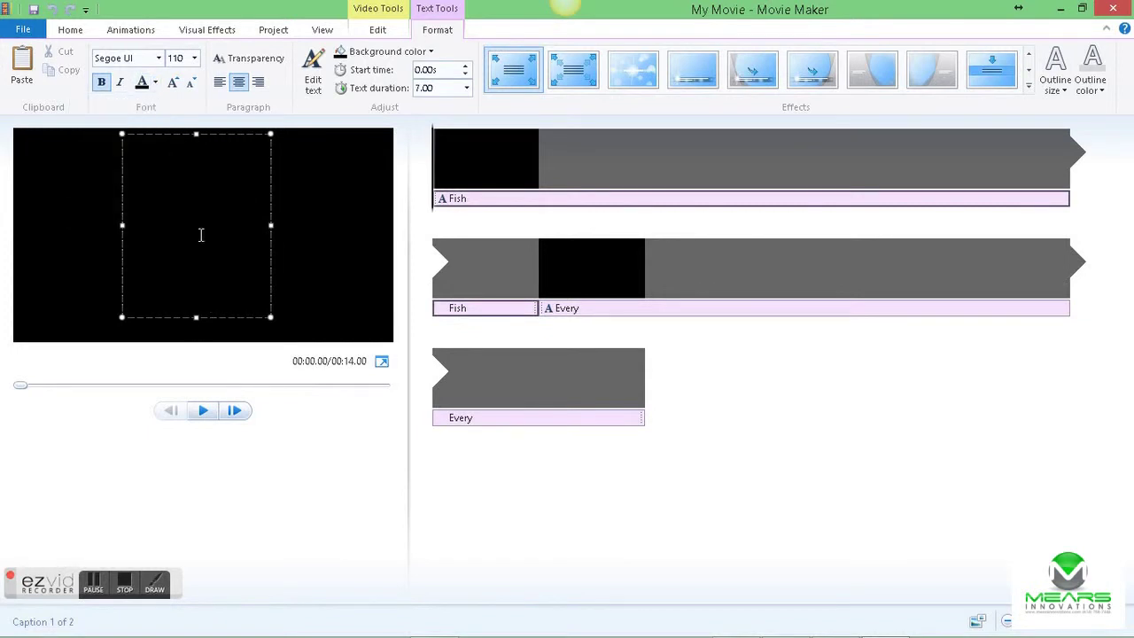
left_click(202, 411)
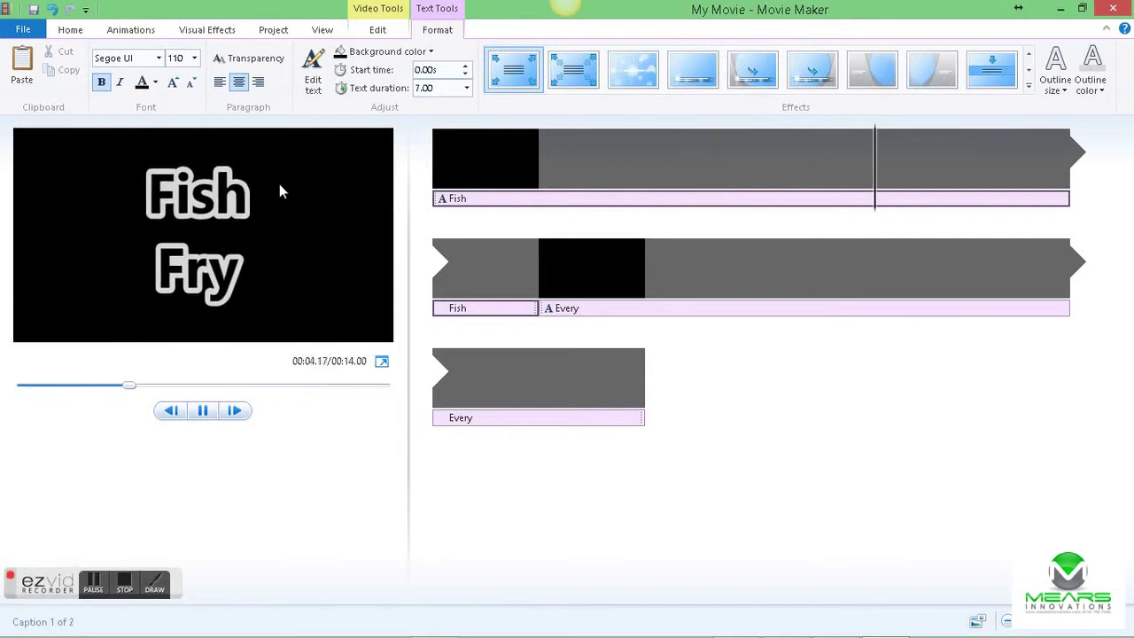
- Set the Every Friday! clip's background to a custom light cyan (hue 123)
left_click(424, 58)
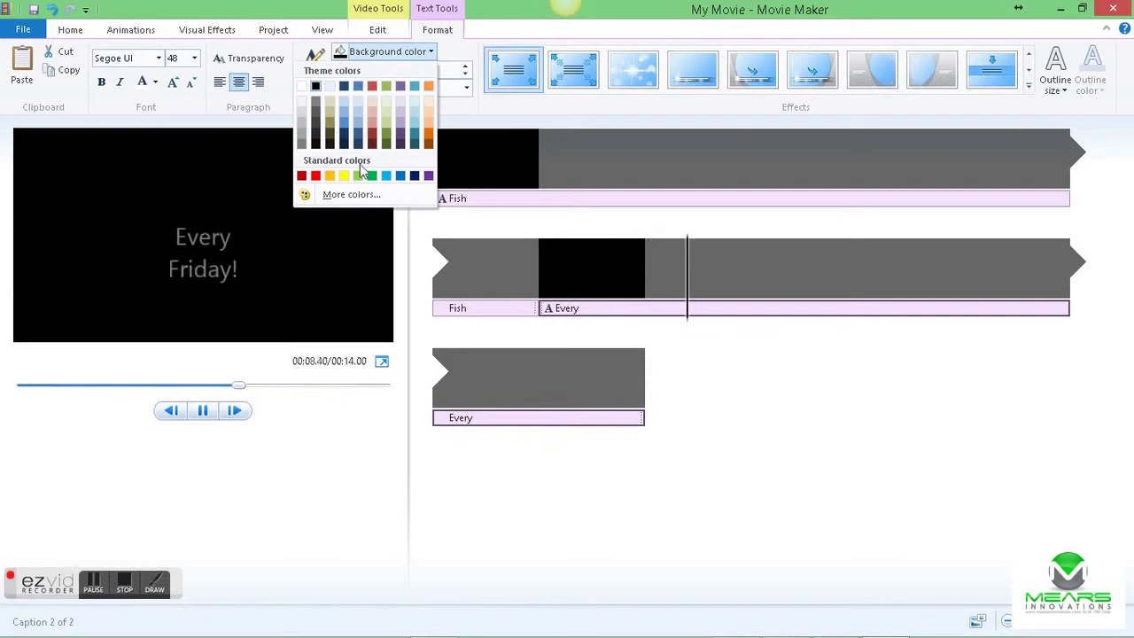
left_click(376, 194)
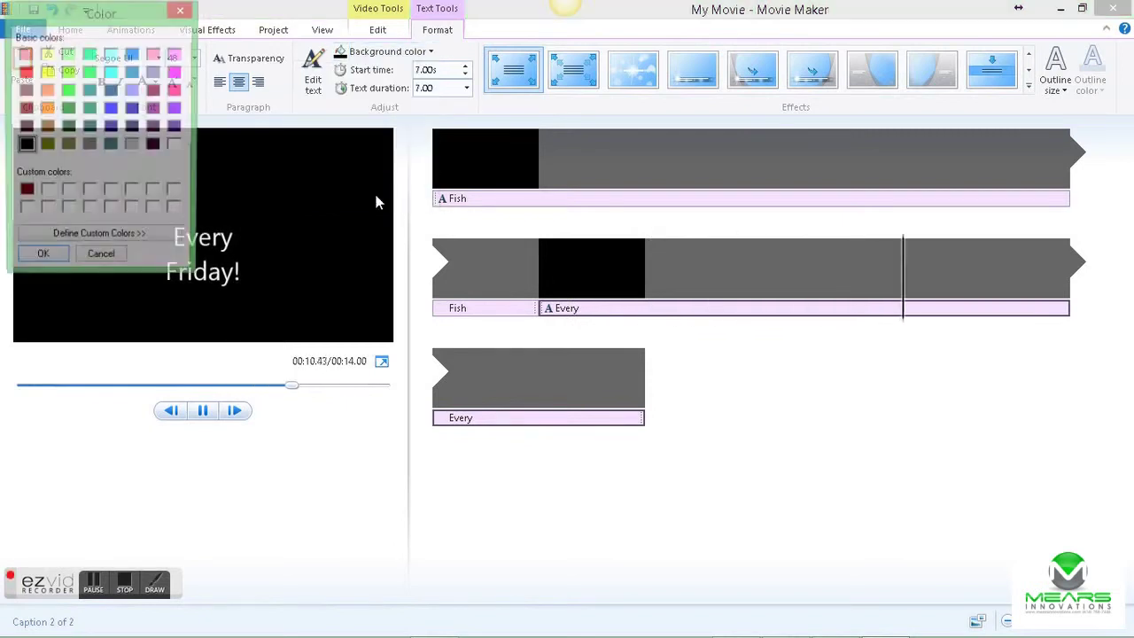
left_click(119, 238)
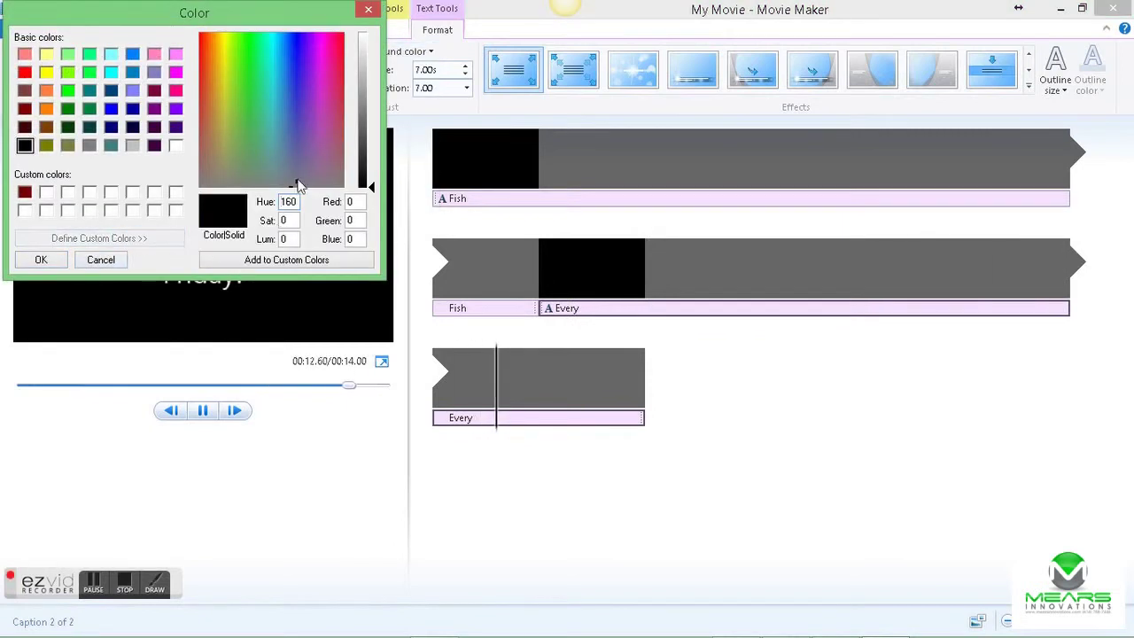
left_click(274, 87)
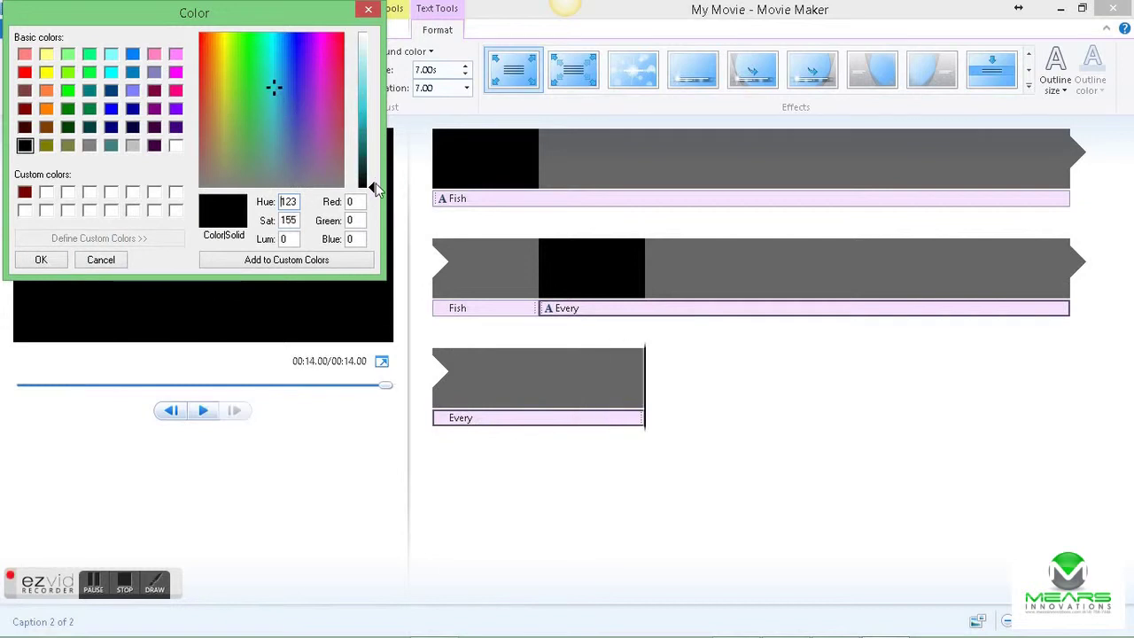
left_click_drag(373, 189, 373, 138)
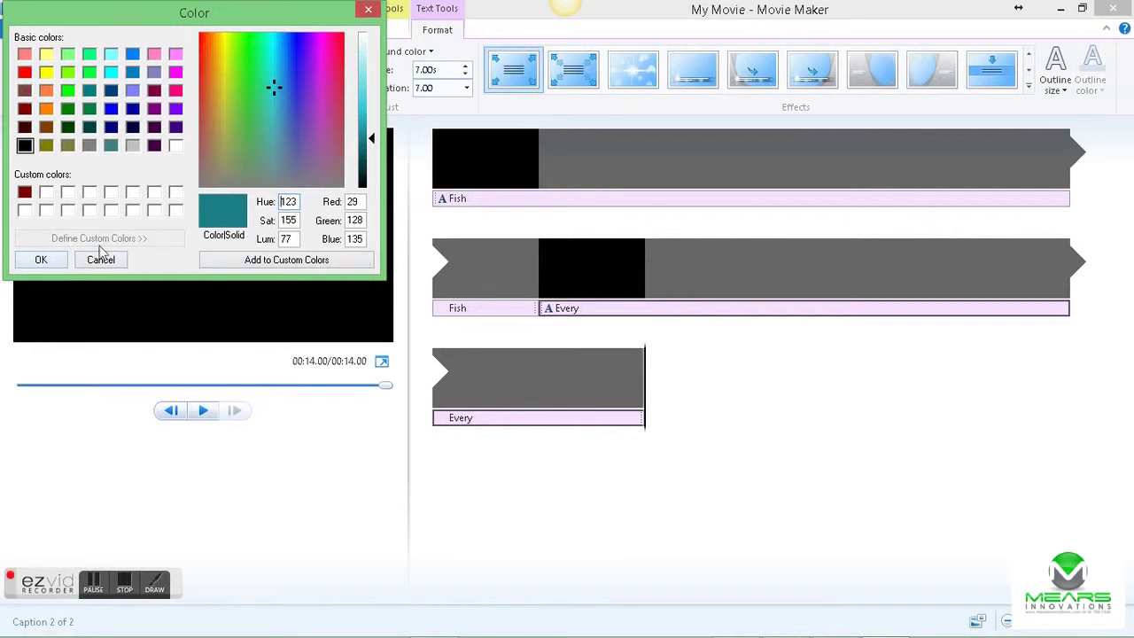
left_click_drag(374, 139, 373, 106)
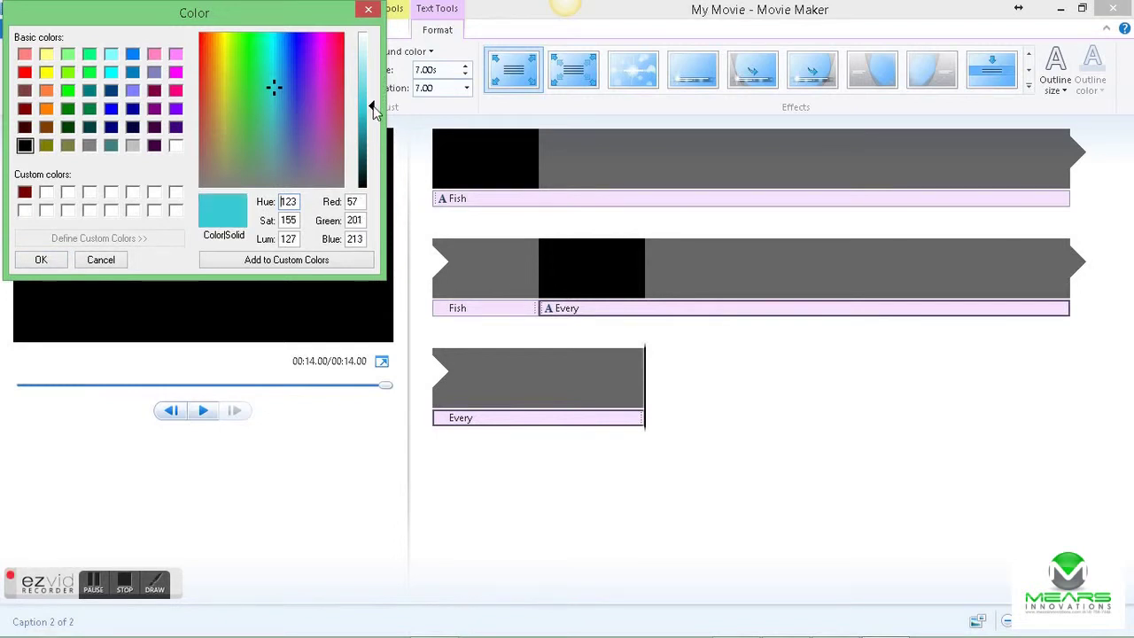
left_click(41, 261)
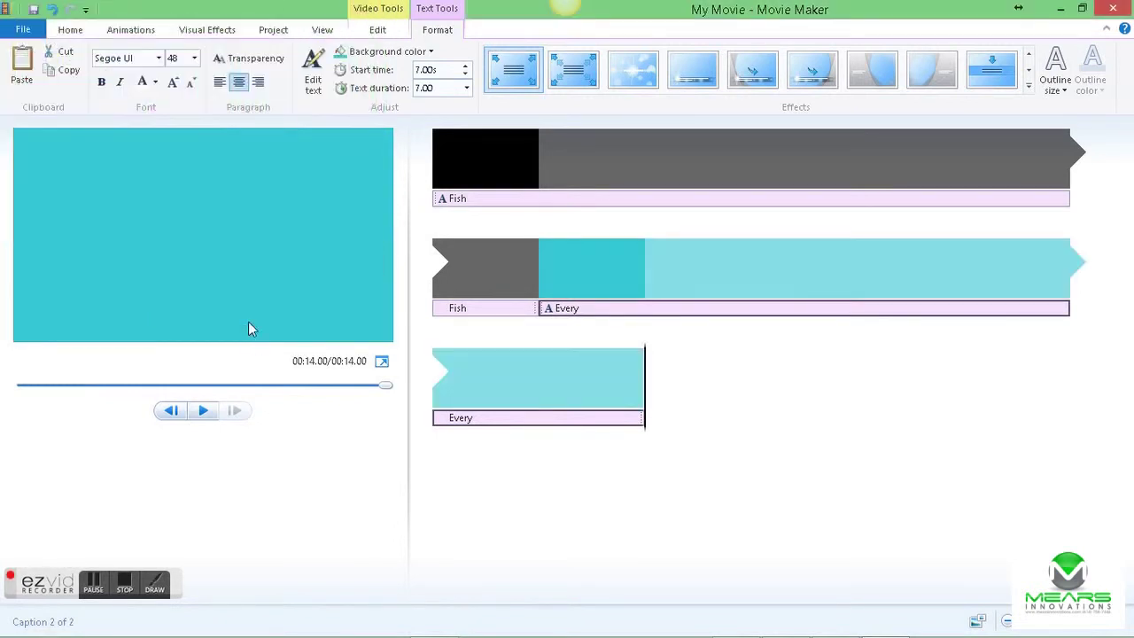
- Apply the recent light cyan background to the Fish Fry clip and play both clips
left_click(205, 411)
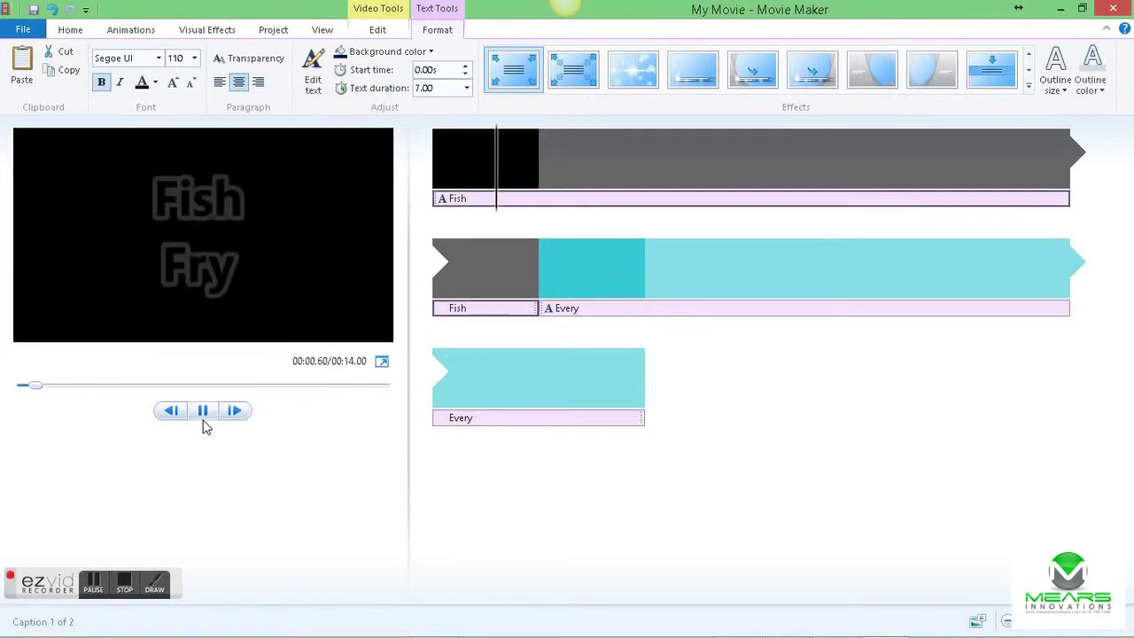
left_click(499, 177)
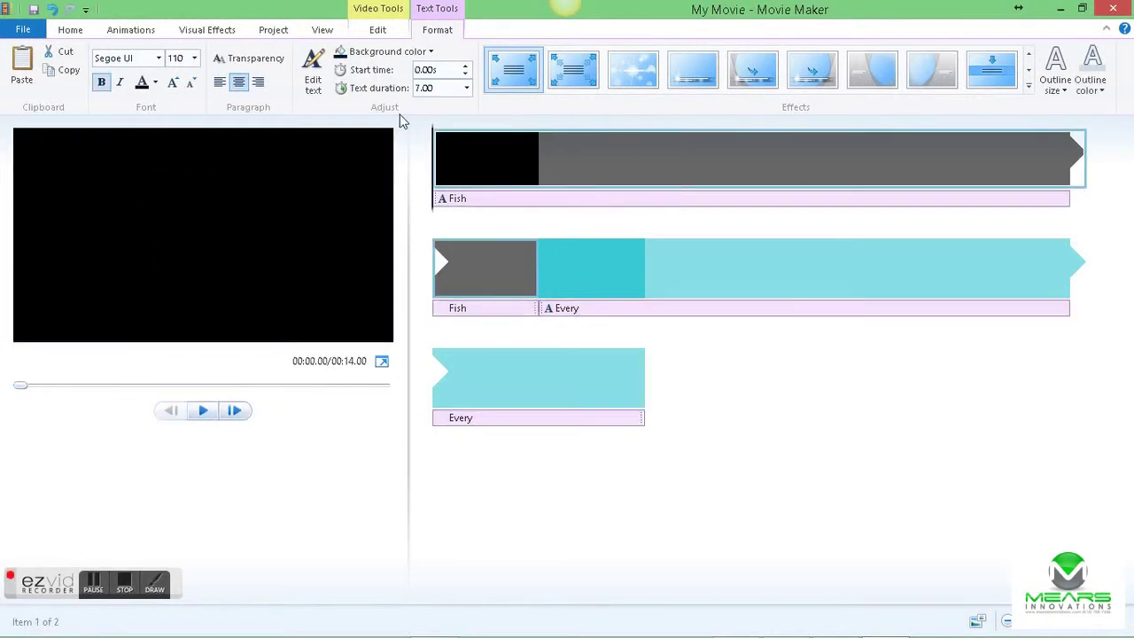
left_click(387, 51)
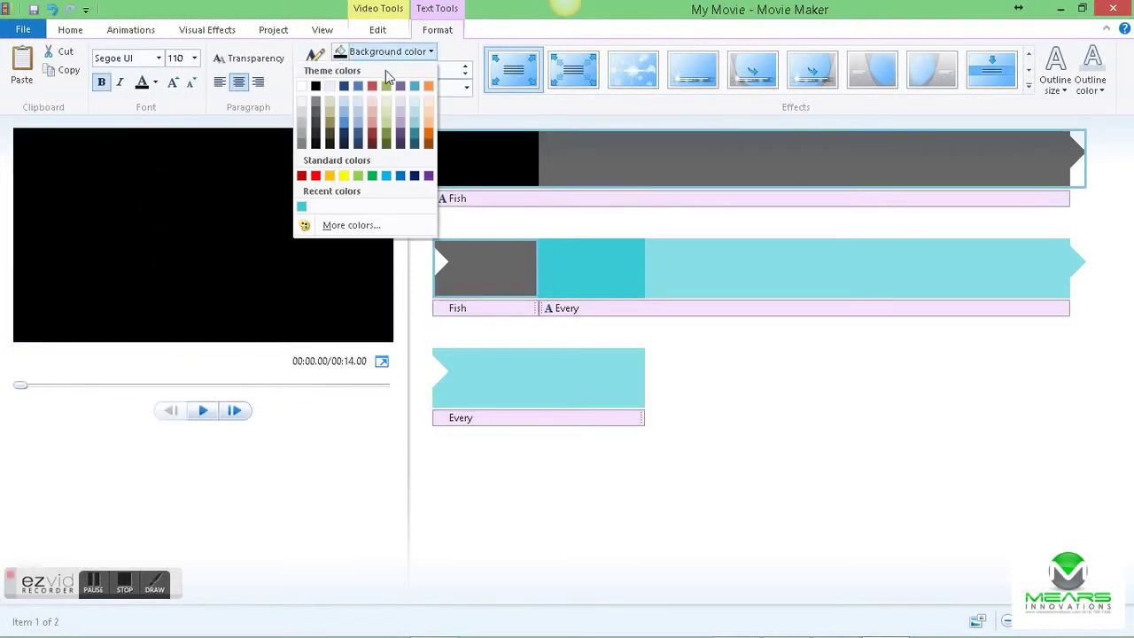
left_click(301, 207)
left_click(204, 412)
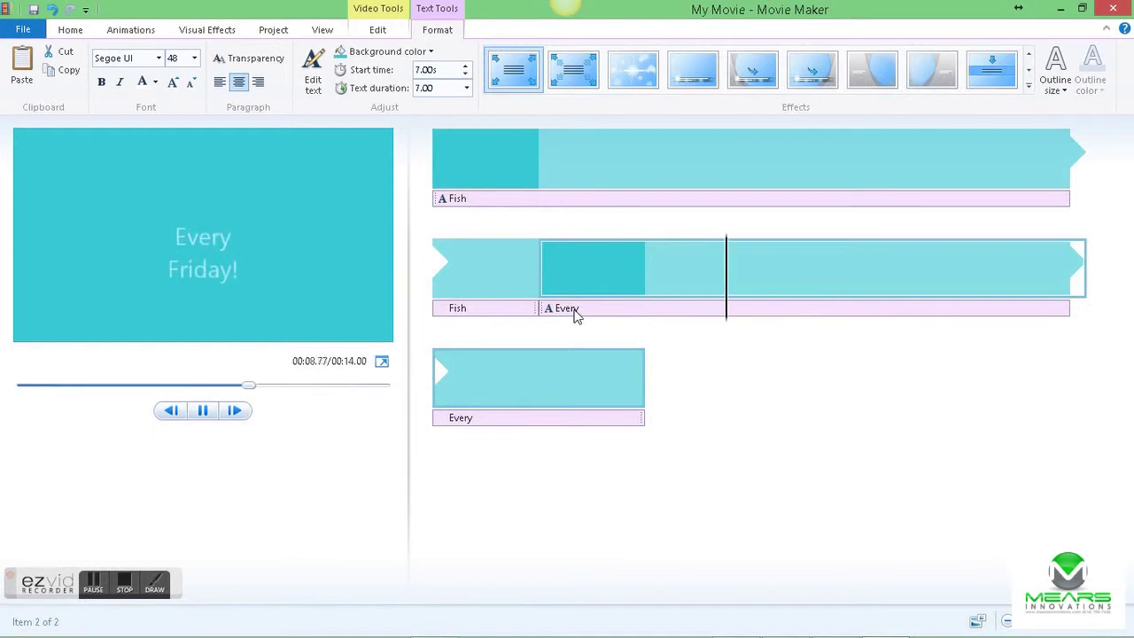
- Darken the Fish Fry background to a deeper teal at luminance 90 and preview it
left_click(469, 178)
left_click(211, 91)
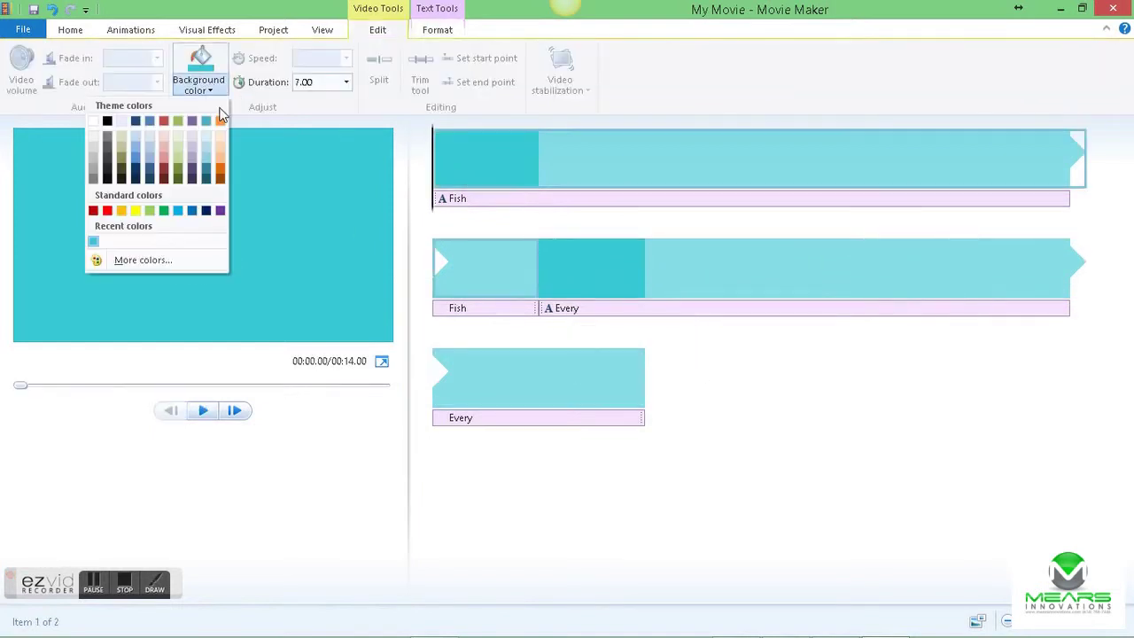
left_click(156, 259)
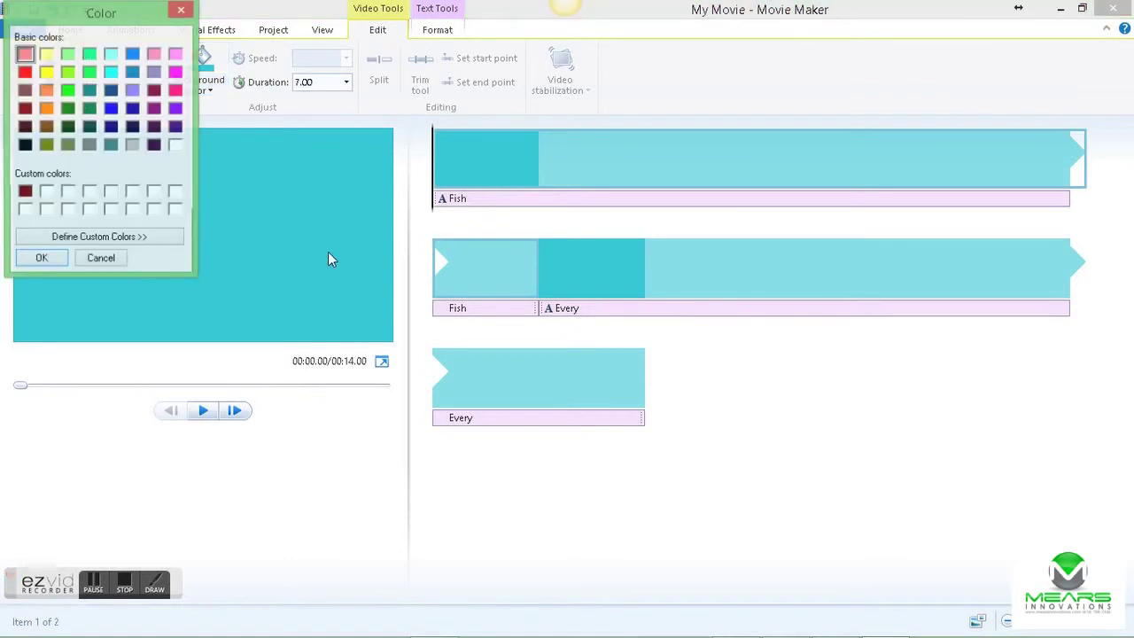
left_click(133, 238)
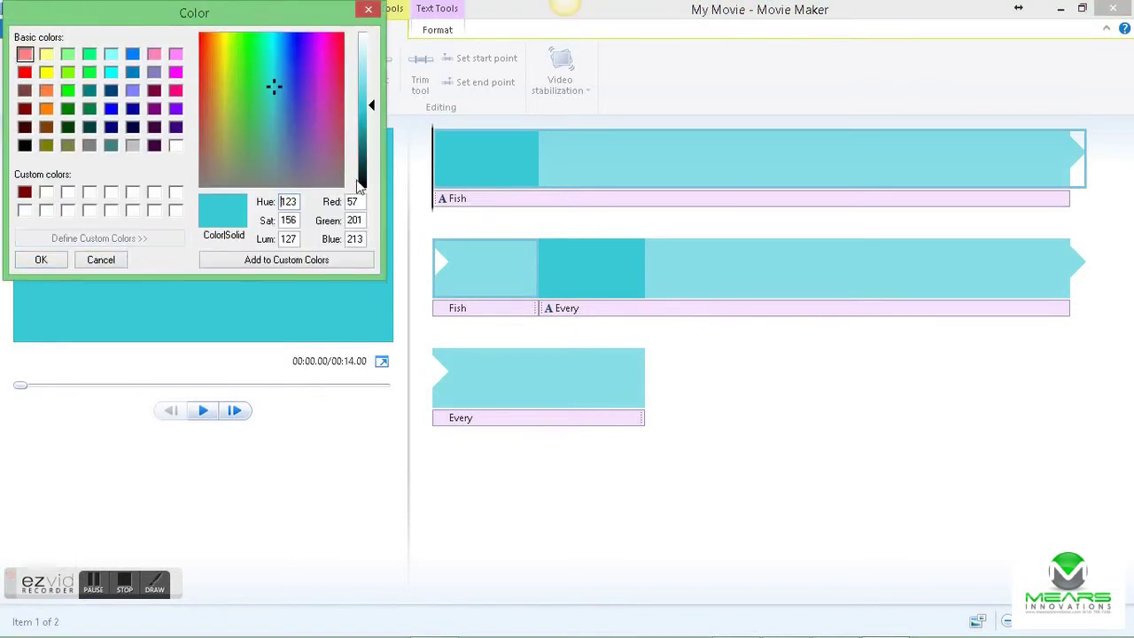
left_click_drag(372, 105, 371, 131)
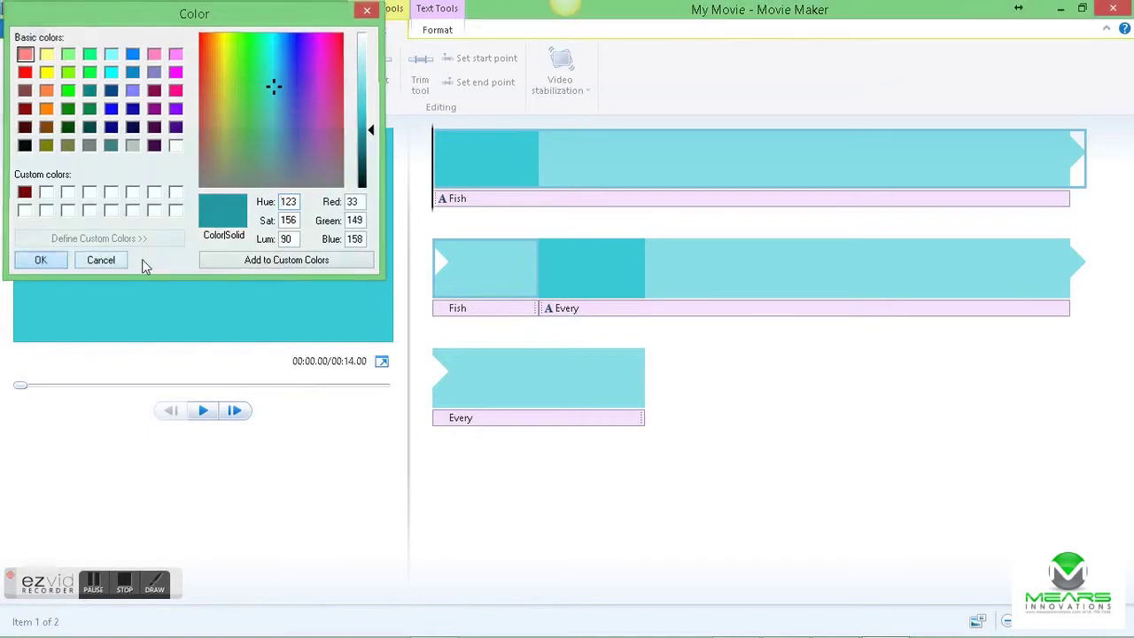
left_click(46, 261)
left_click(206, 412)
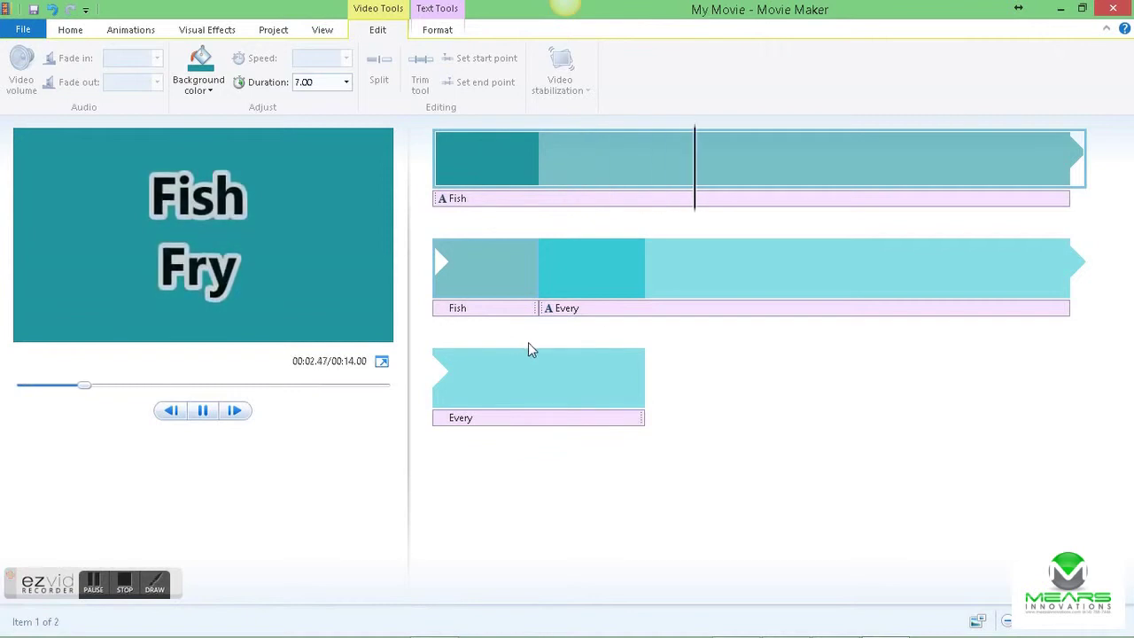
left_click(647, 279)
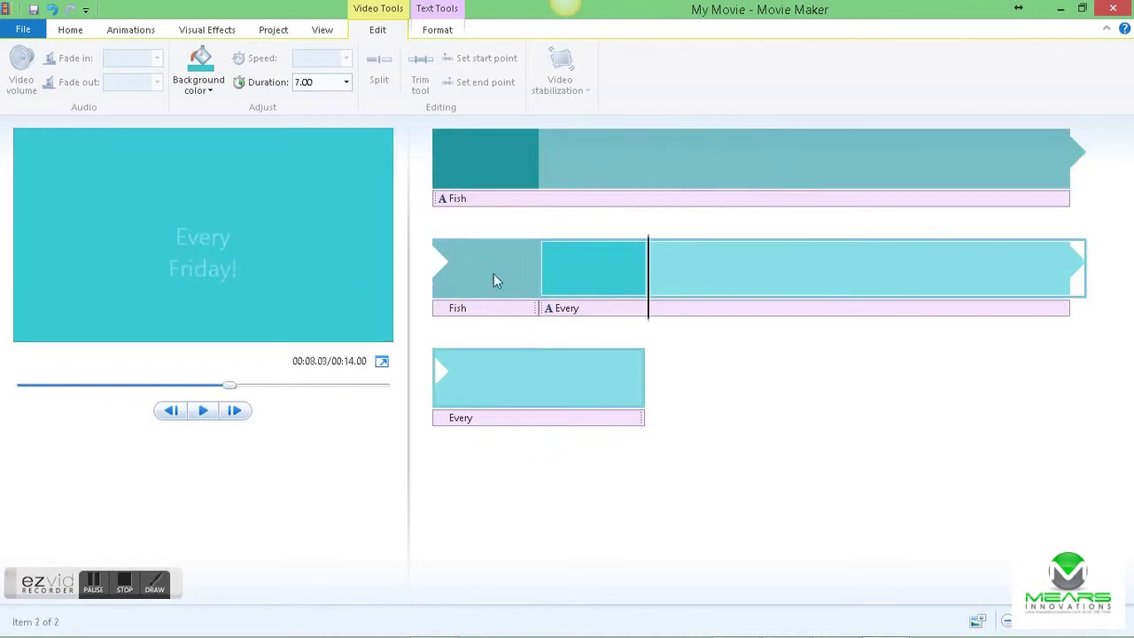
- Widen the Every Friday! caption box across the frame and move it to the top
left_click(586, 312)
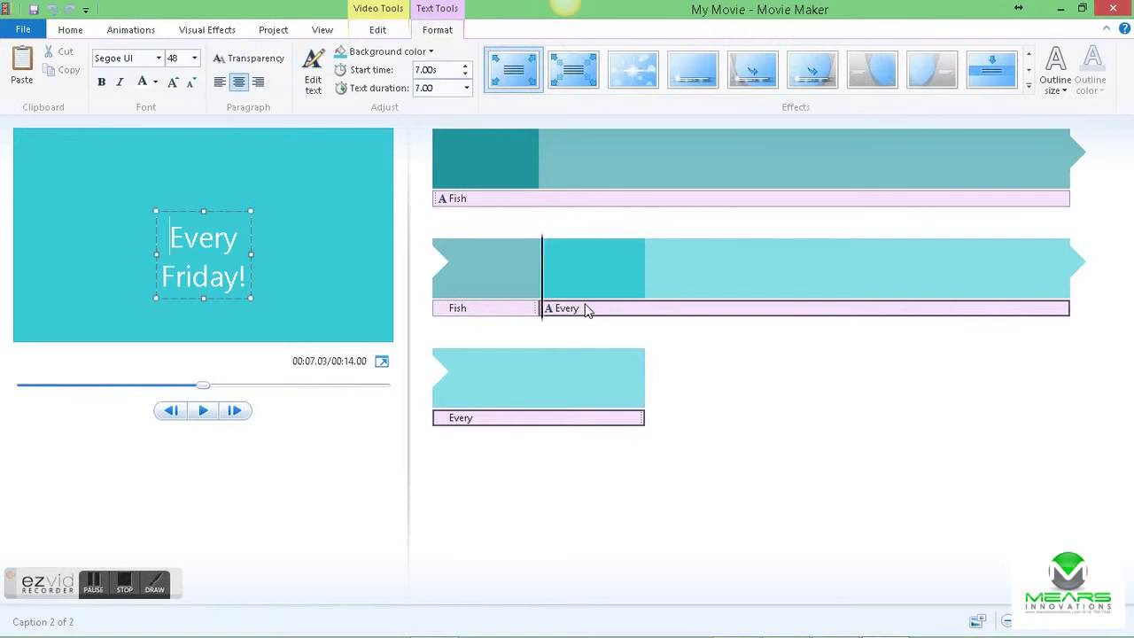
left_click_drag(267, 255, 433, 241)
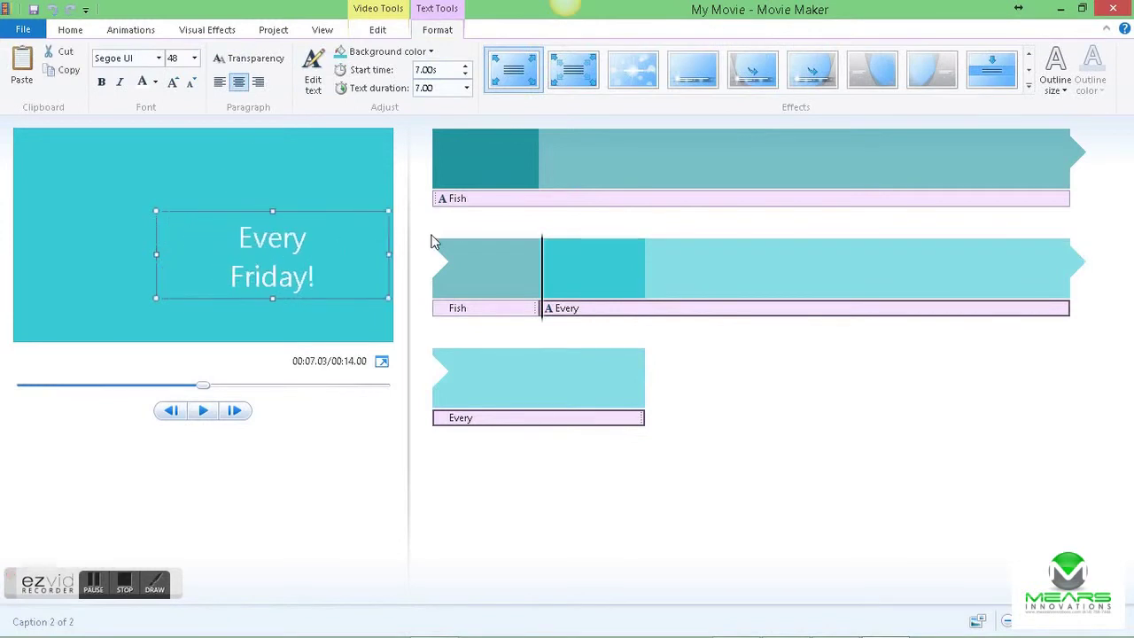
left_click_drag(159, 255, 17, 255)
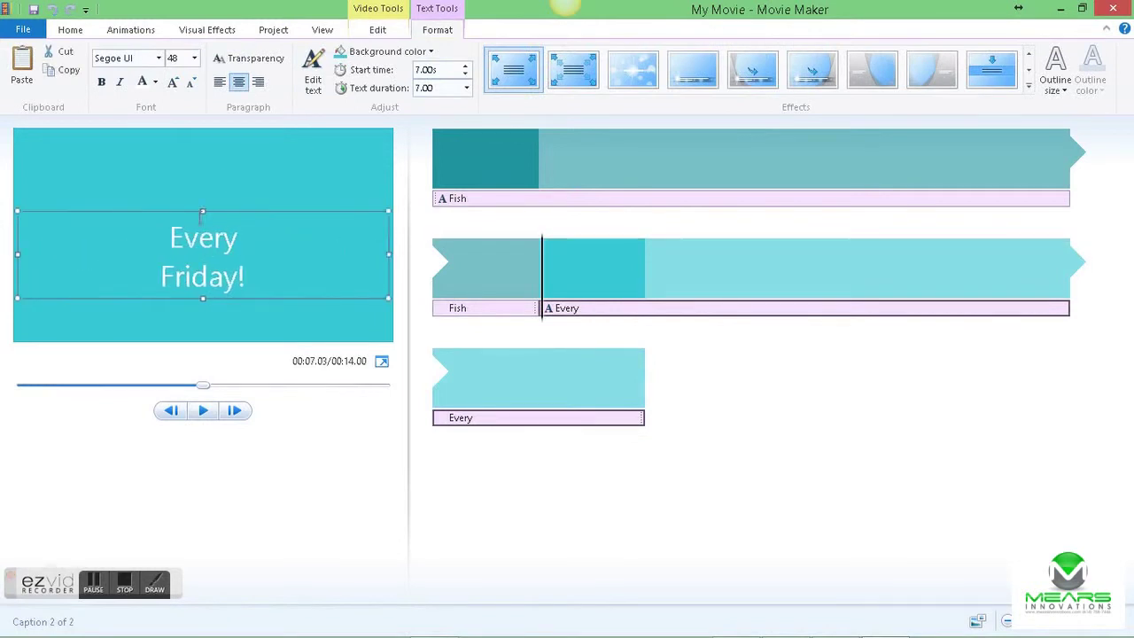
left_click_drag(201, 213, 189, 116)
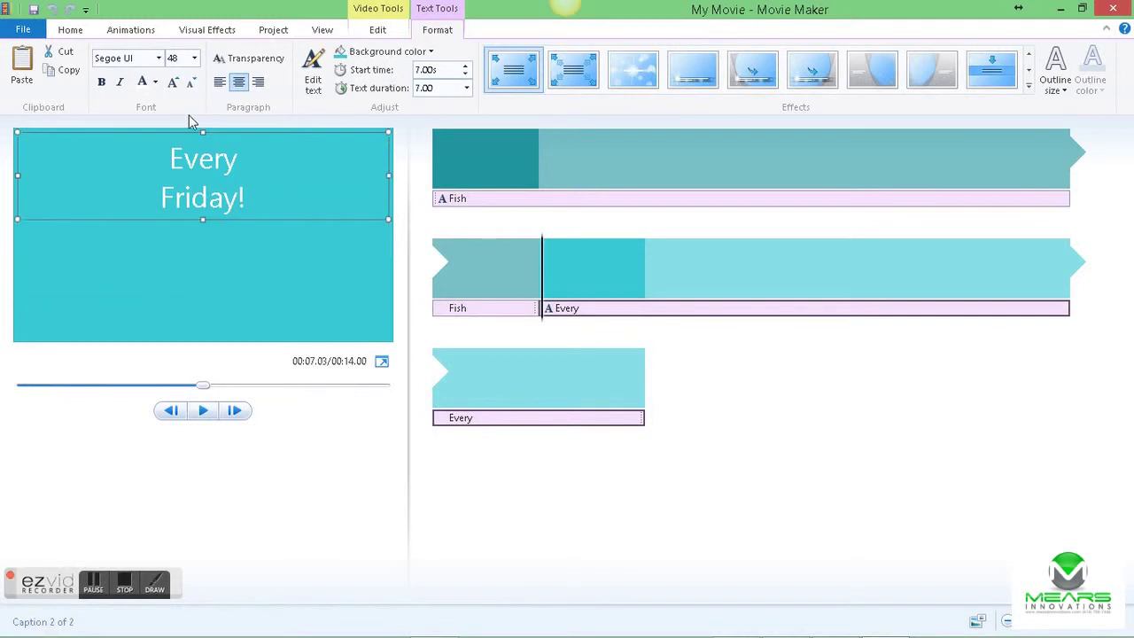
- Make the Every Friday! text bold and grow it to size 110
left_click(103, 82)
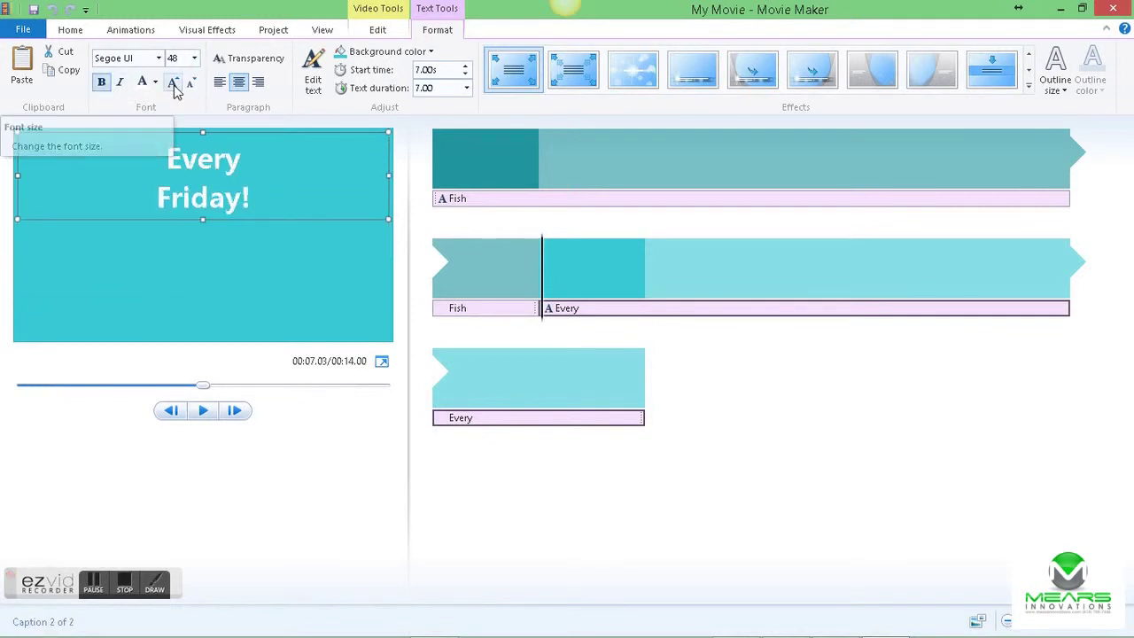
left_click(174, 83)
left_click(174, 83)
left_click(173, 83)
left_click(174, 83)
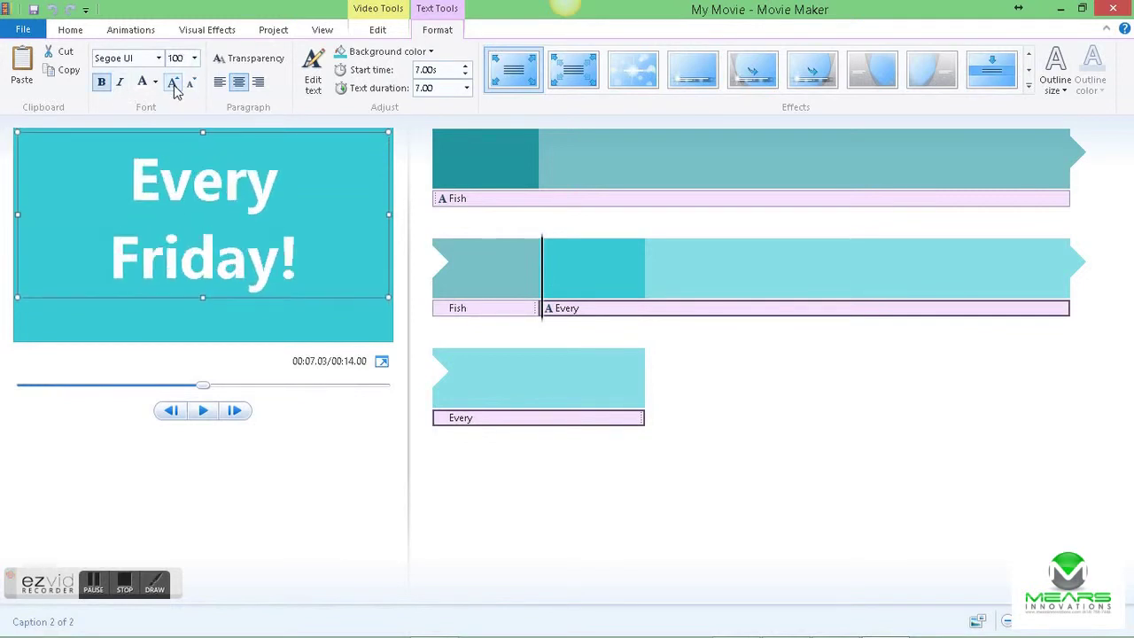
left_click(174, 84)
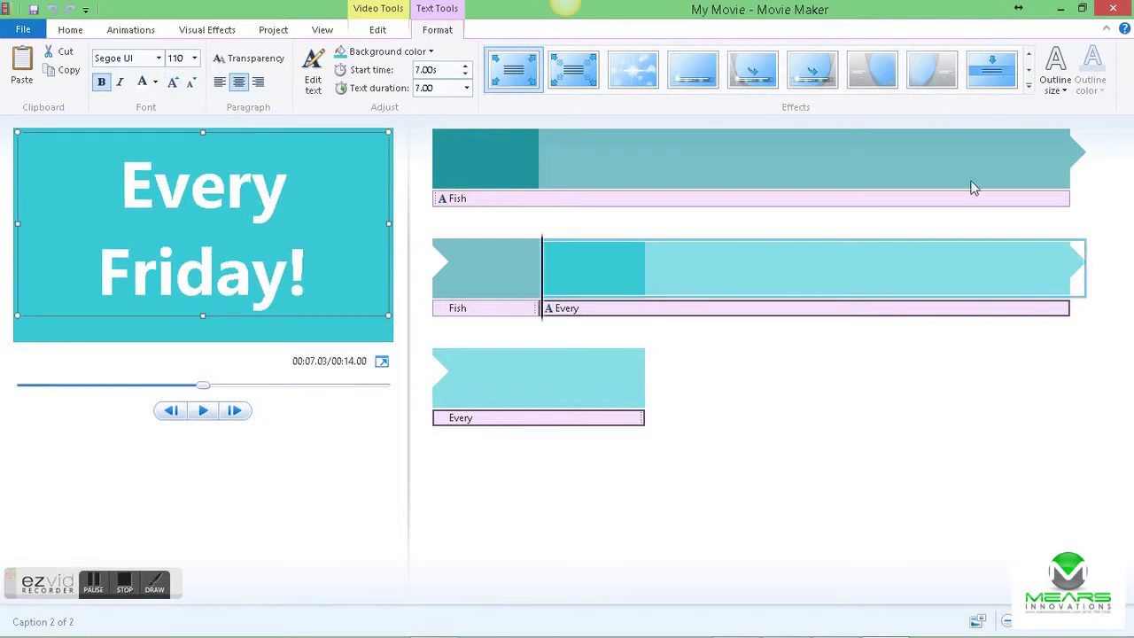
left_click(1055, 75)
- Give Every Friday! a medium light grey outline and black text colour
left_click(1002, 183)
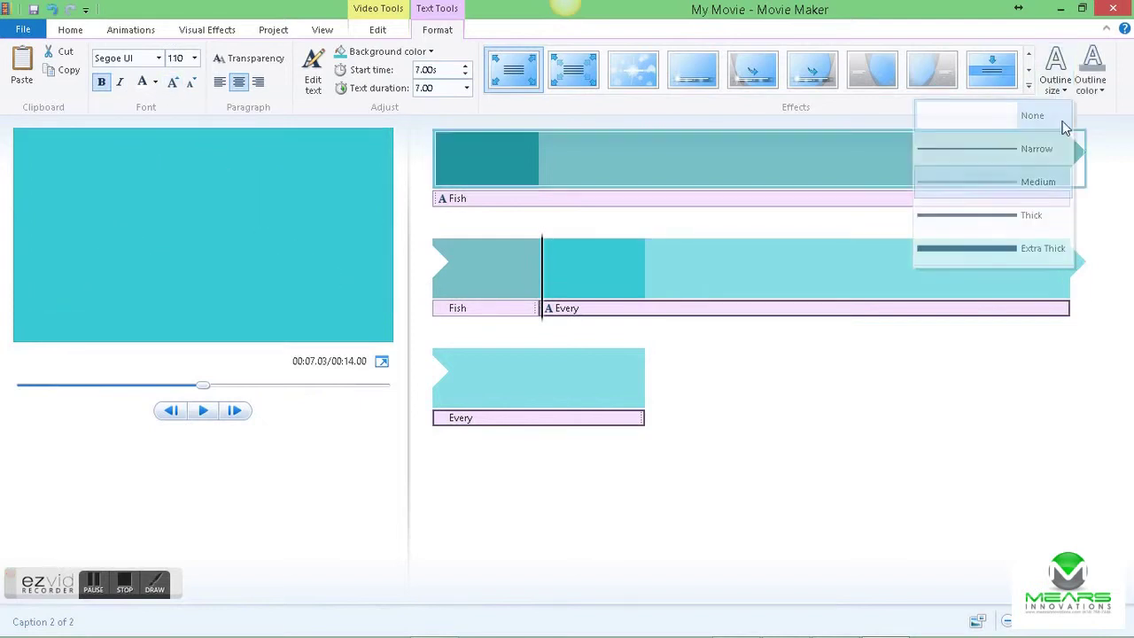
left_click(1096, 92)
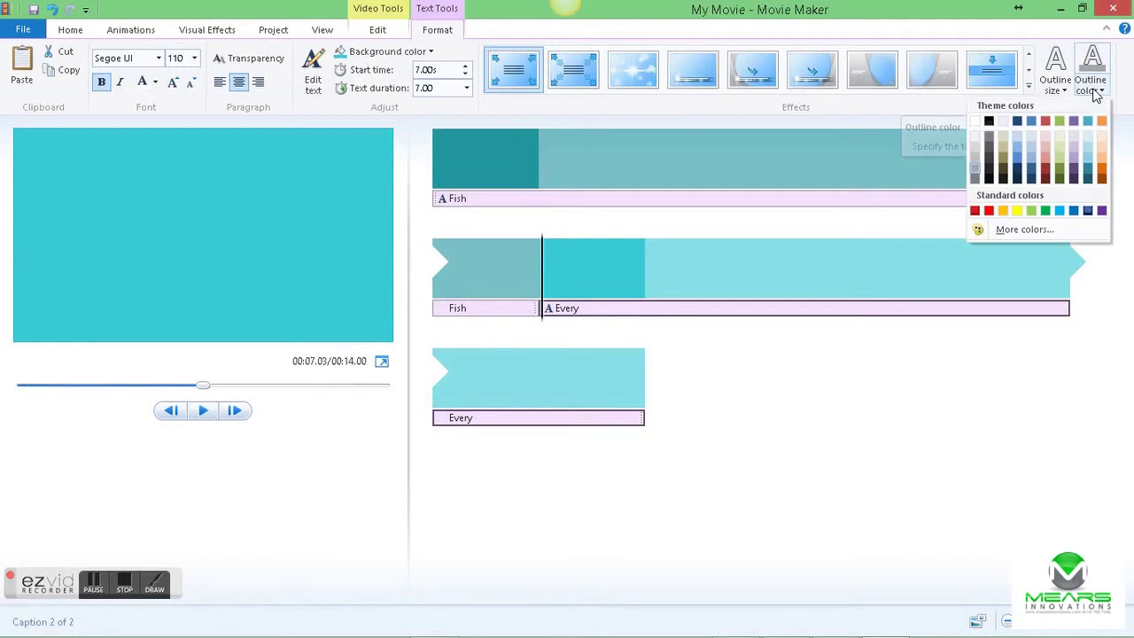
left_click(976, 148)
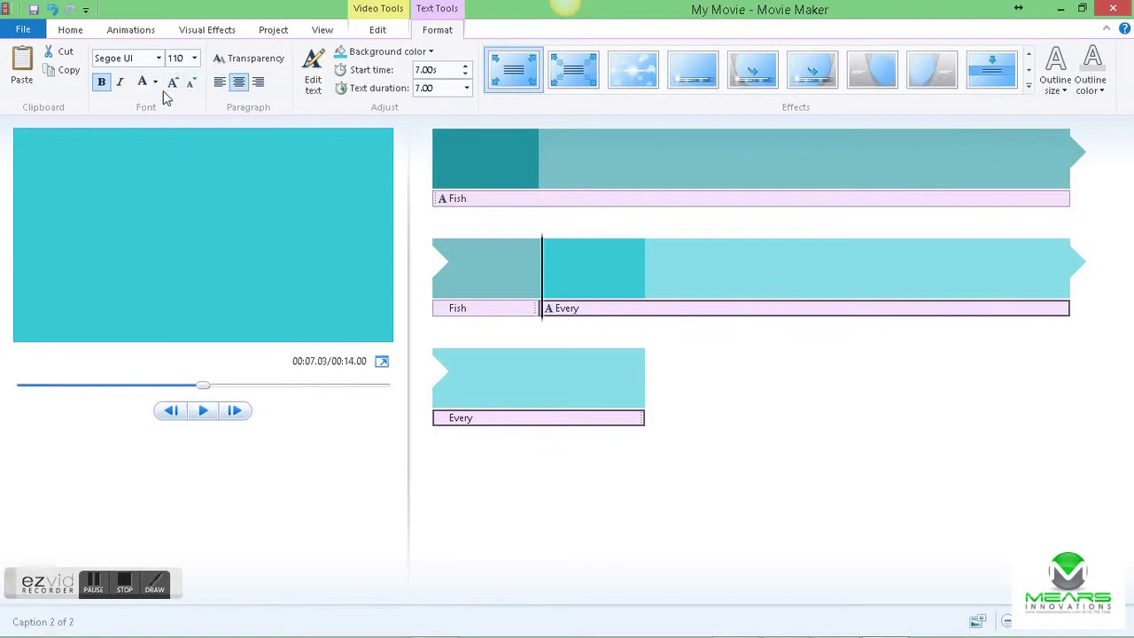
left_click(155, 84)
left_click(78, 106)
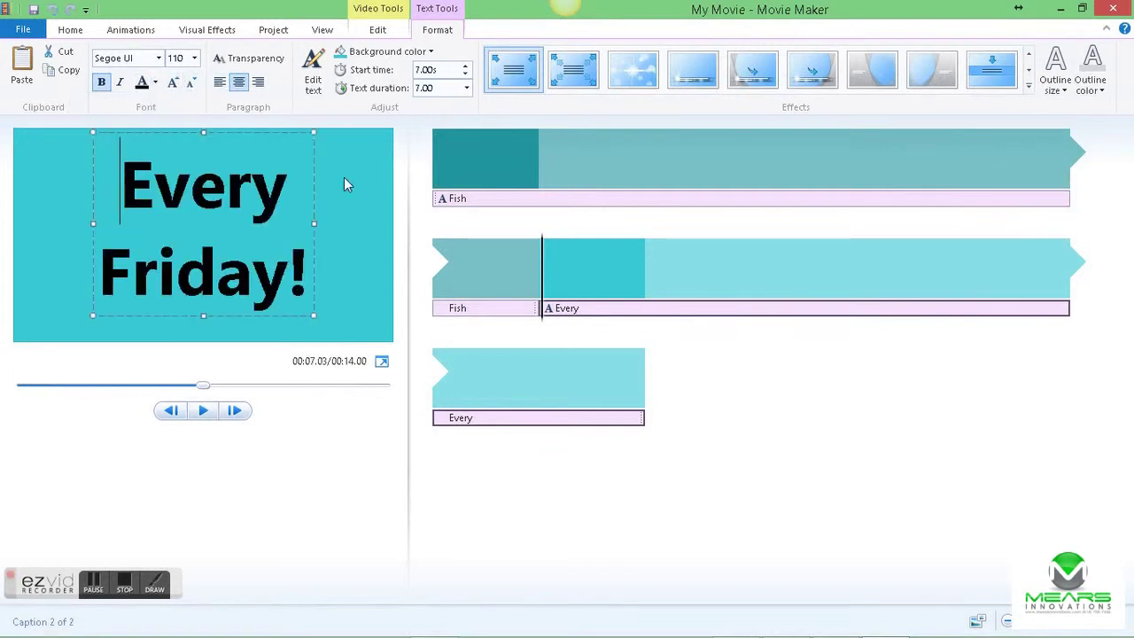
left_click(1097, 92)
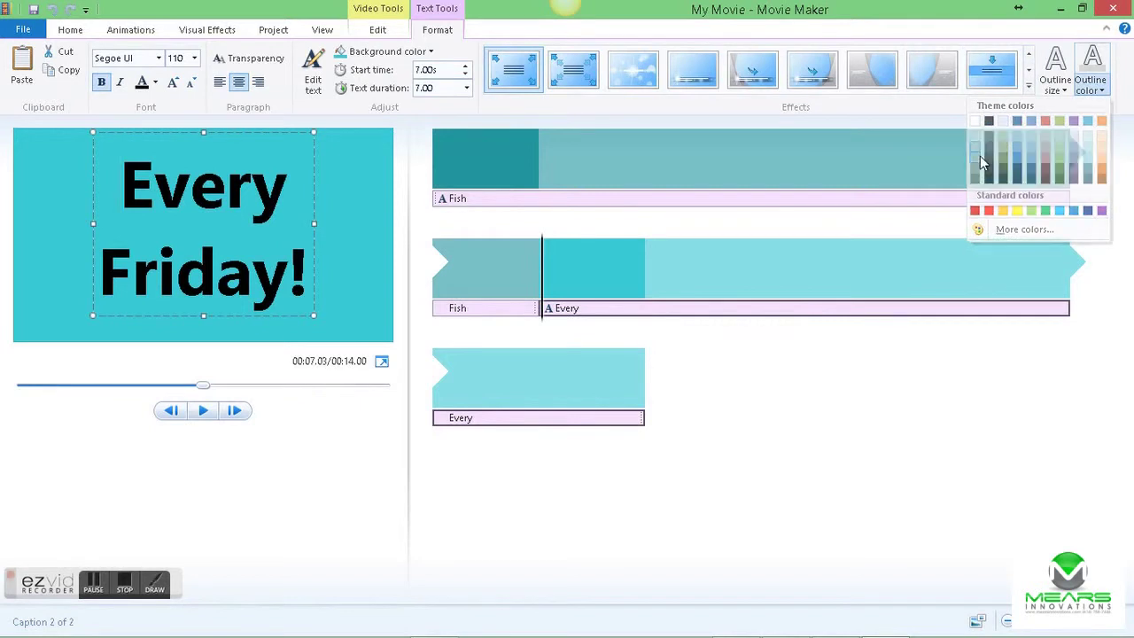
left_click(980, 157)
- Give the Fish Fry caption the same light grey outline colour
left_click(606, 198)
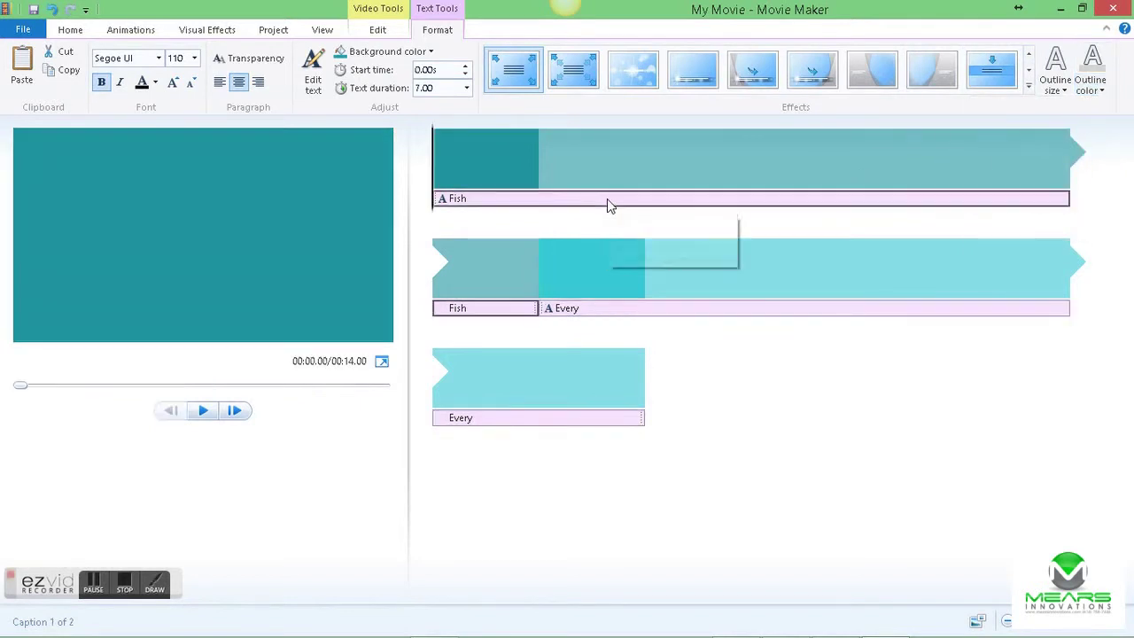
left_click(1086, 92)
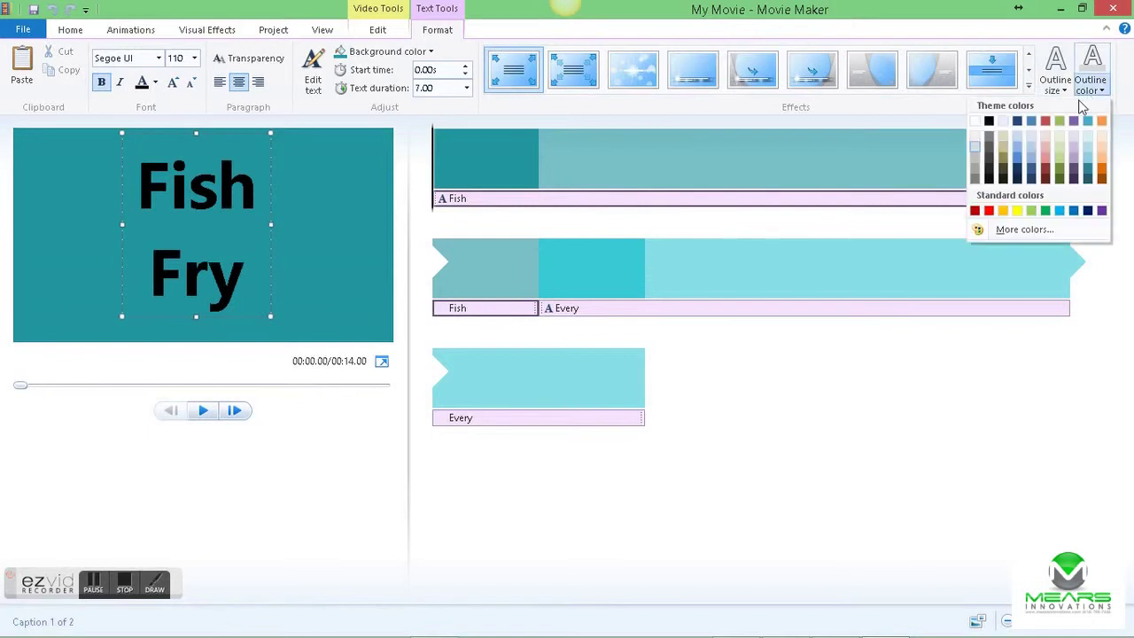
left_click(975, 157)
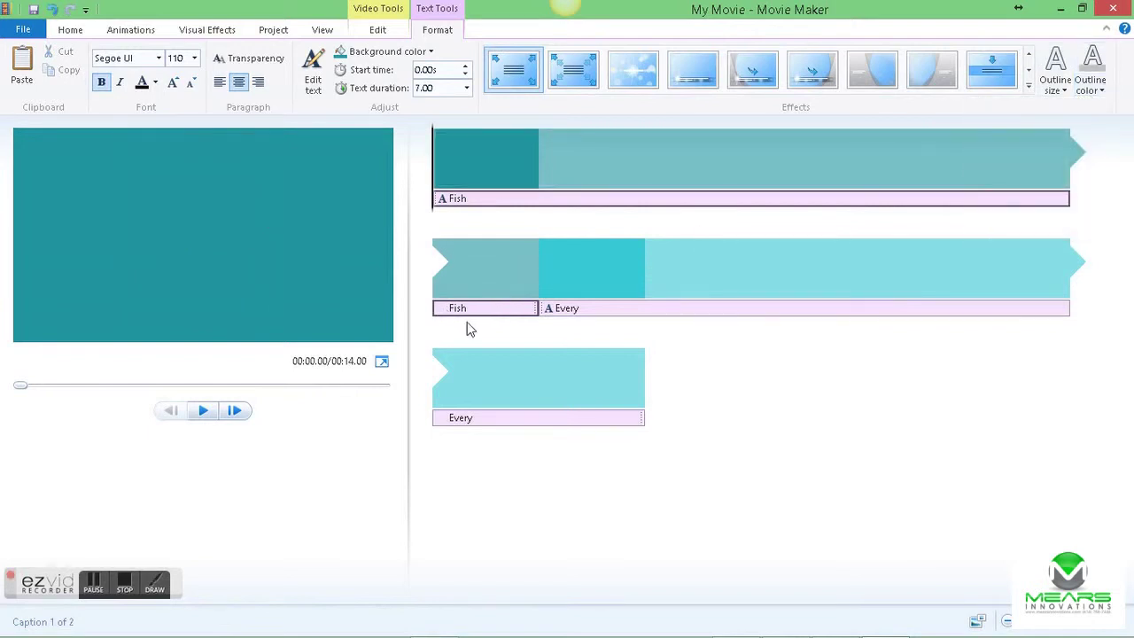
- Set the second clip's background to the recent dark teal, then play from the Fish Fry caption
left_click(589, 266)
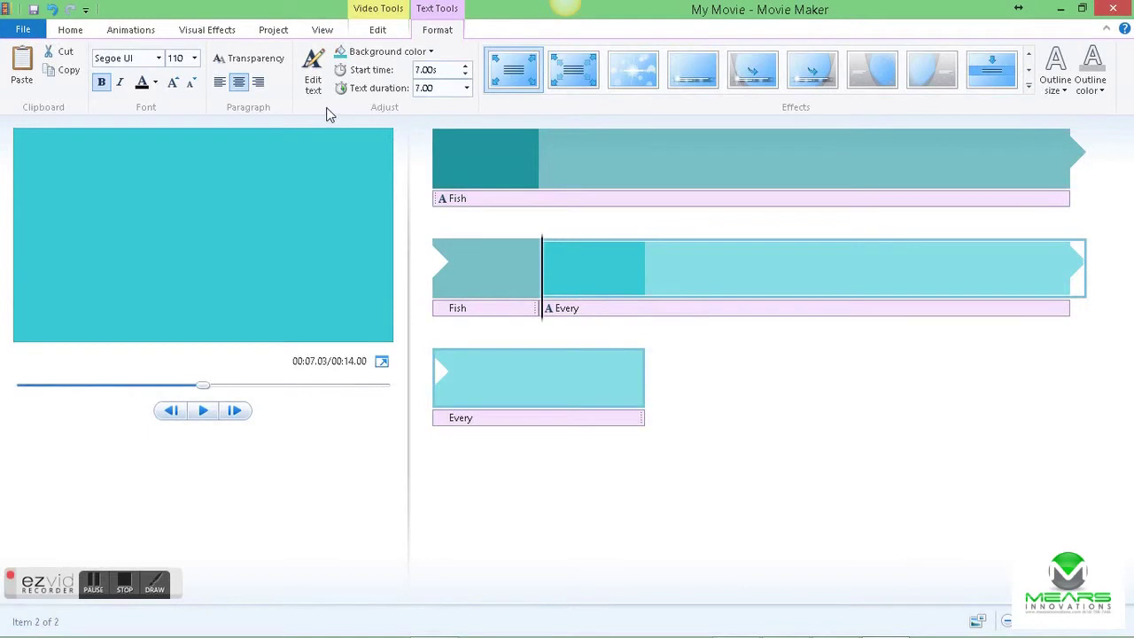
left_click(360, 55)
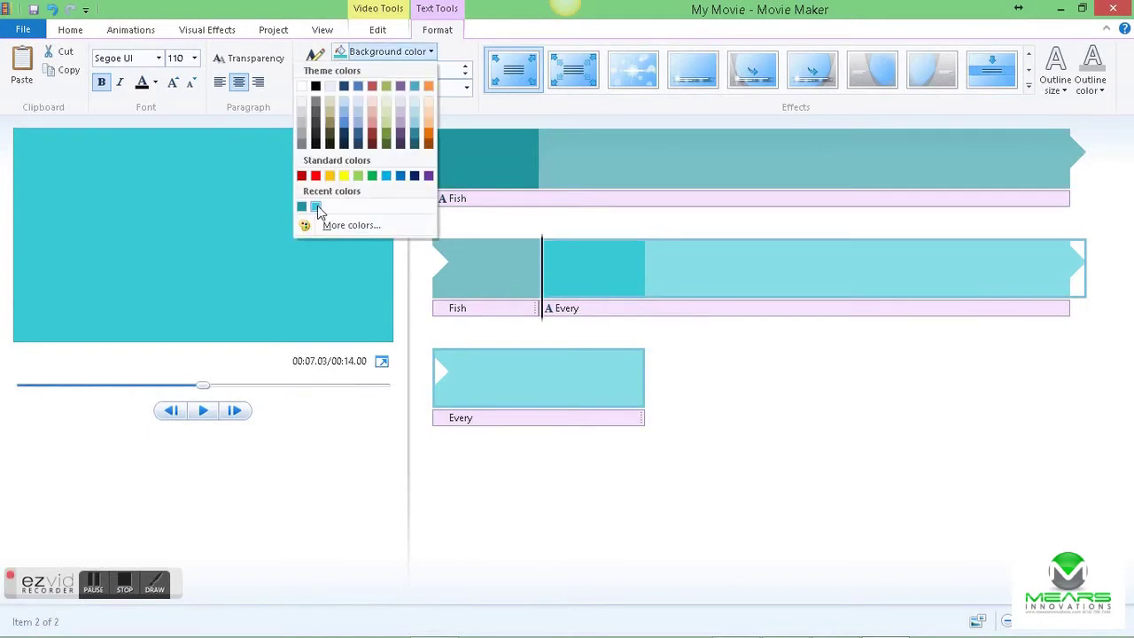
left_click(301, 207)
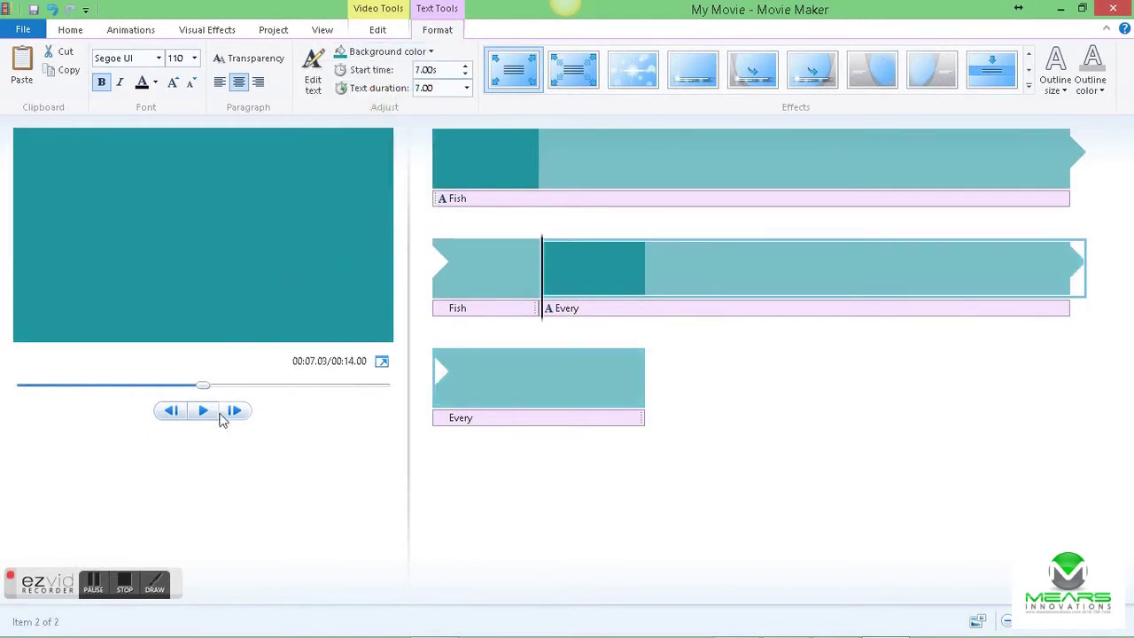
left_click(445, 203)
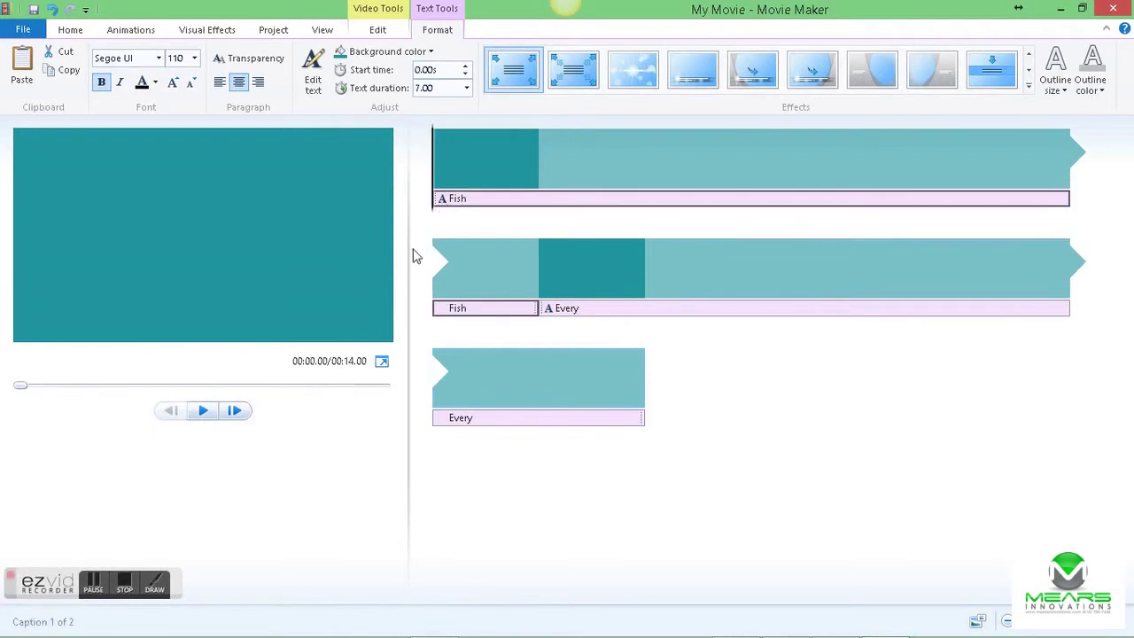
left_click(204, 411)
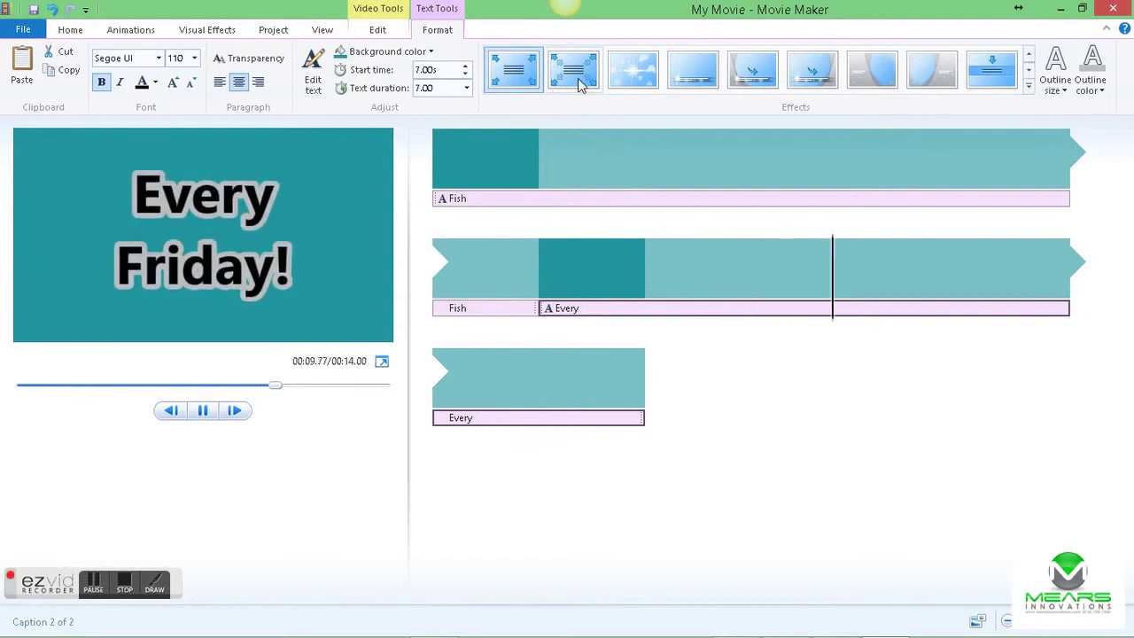
- Apply Cinematic - burst left to Fish Fry and the sixth text effect to Every Friday!
left_click(469, 199)
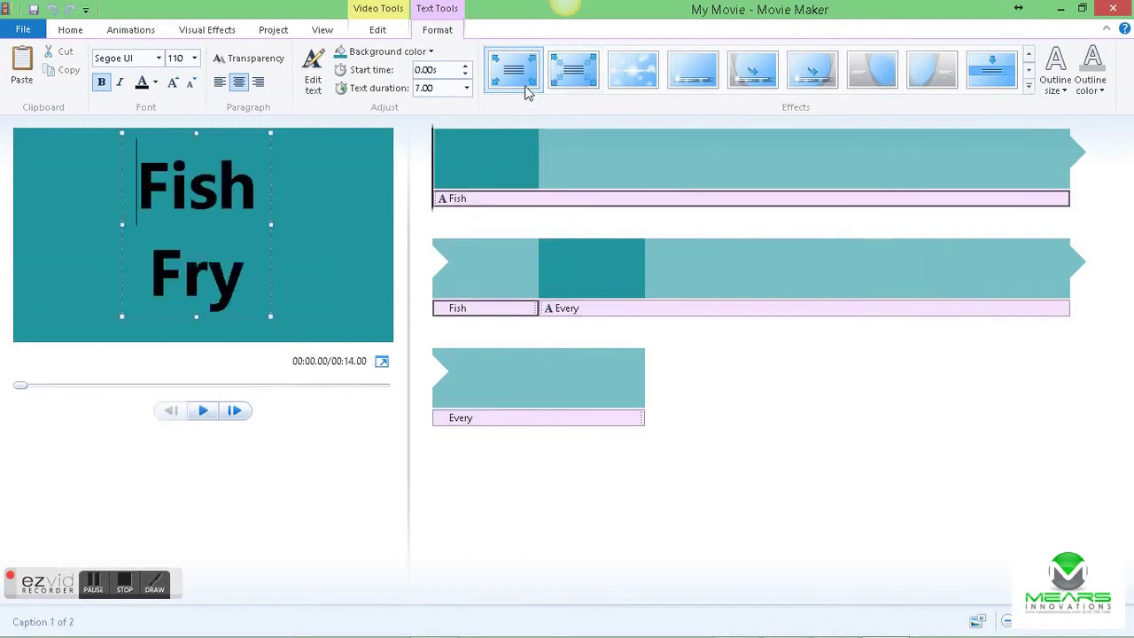
left_click(592, 78)
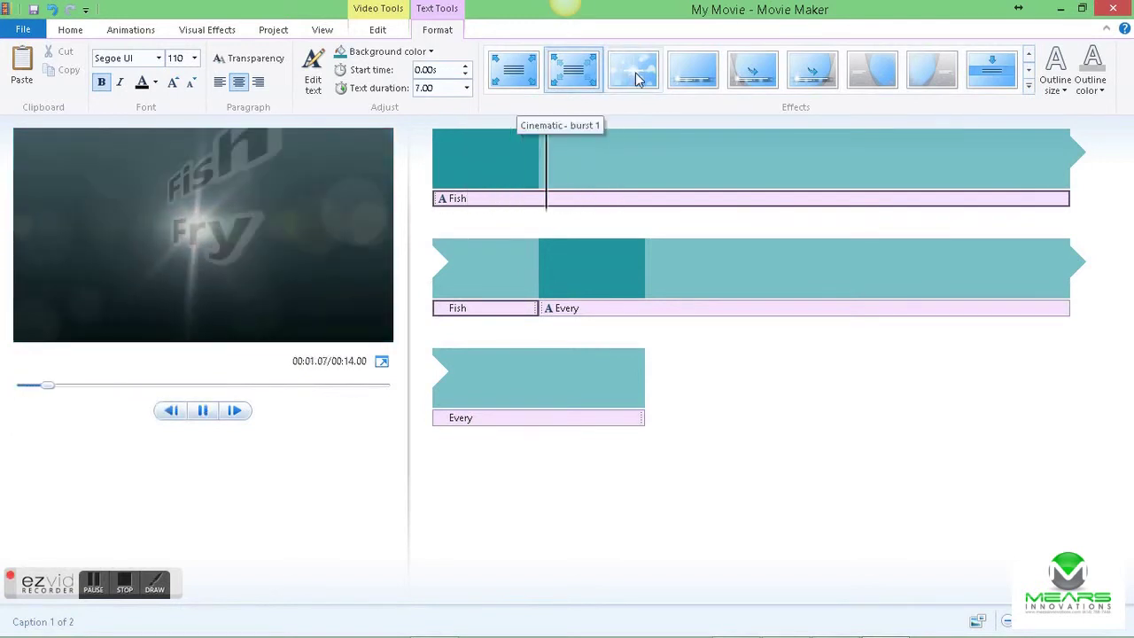
left_click(694, 74)
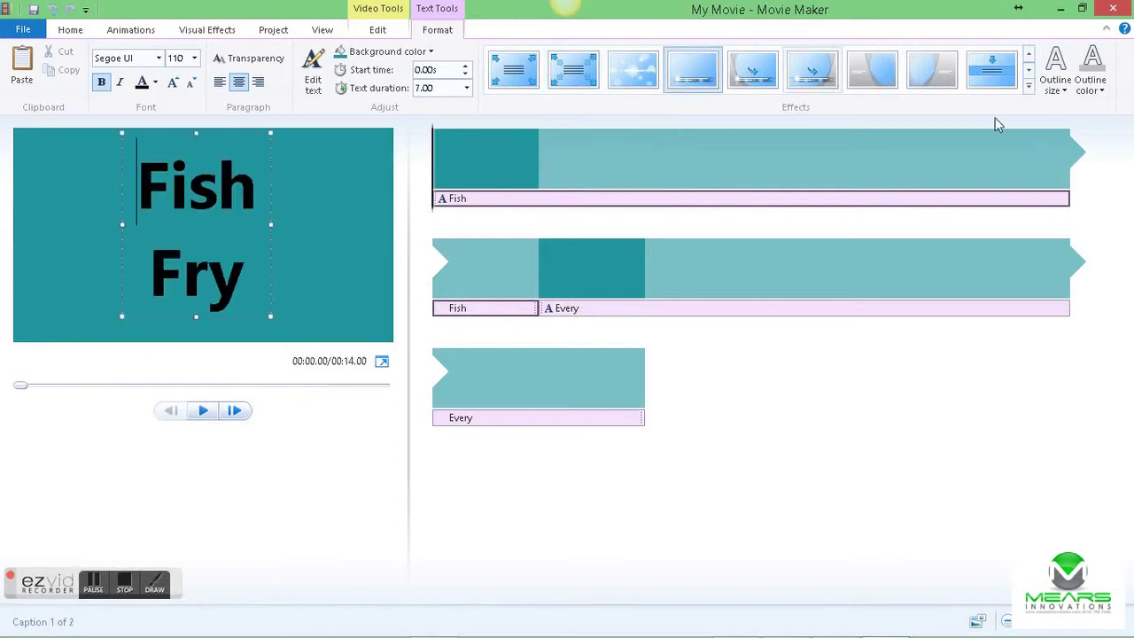
left_click(1028, 91)
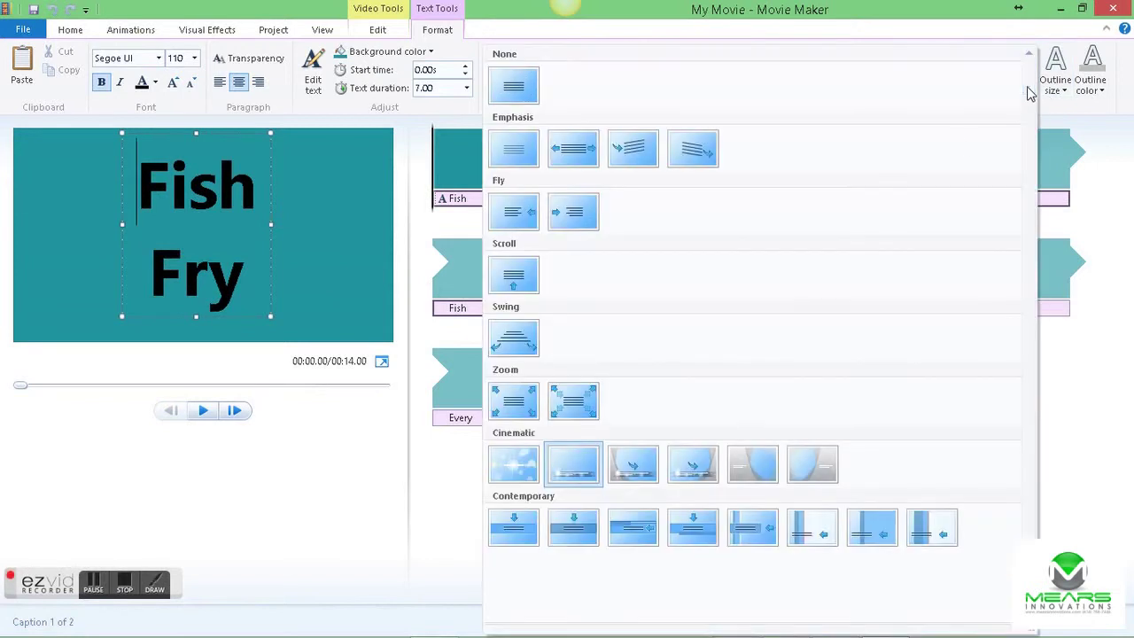
left_click(629, 470)
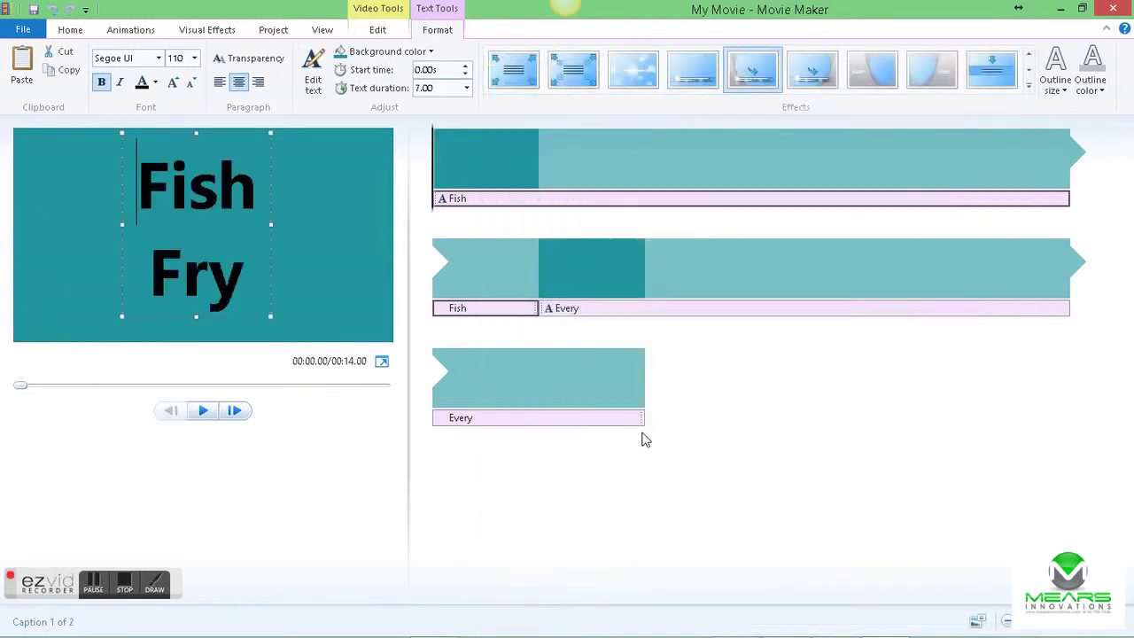
left_click(656, 312)
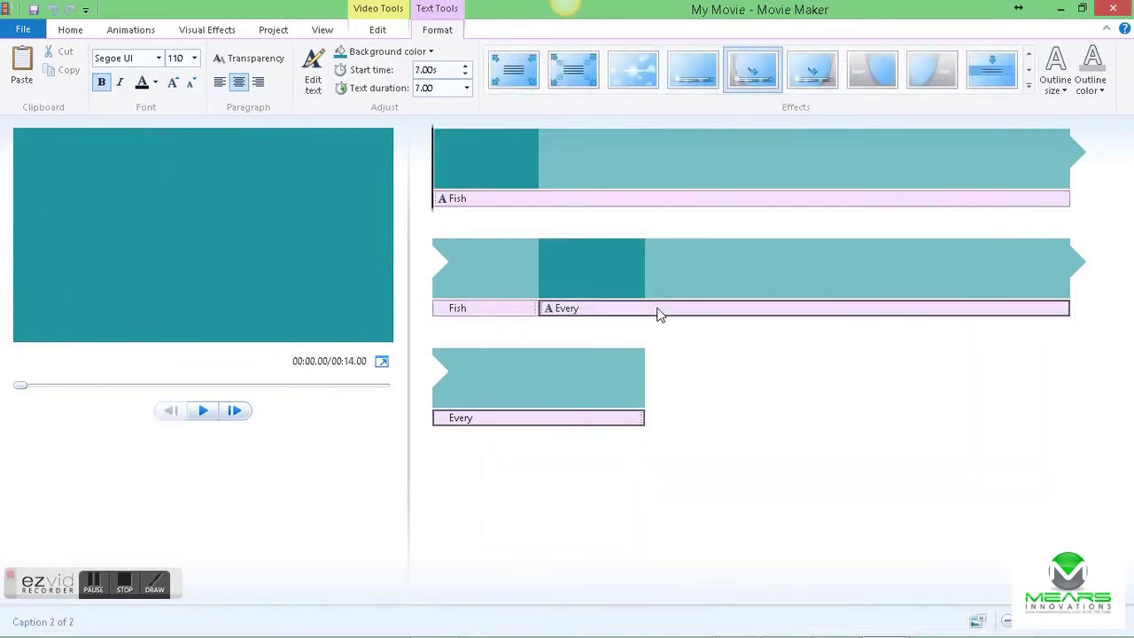
left_click(825, 80)
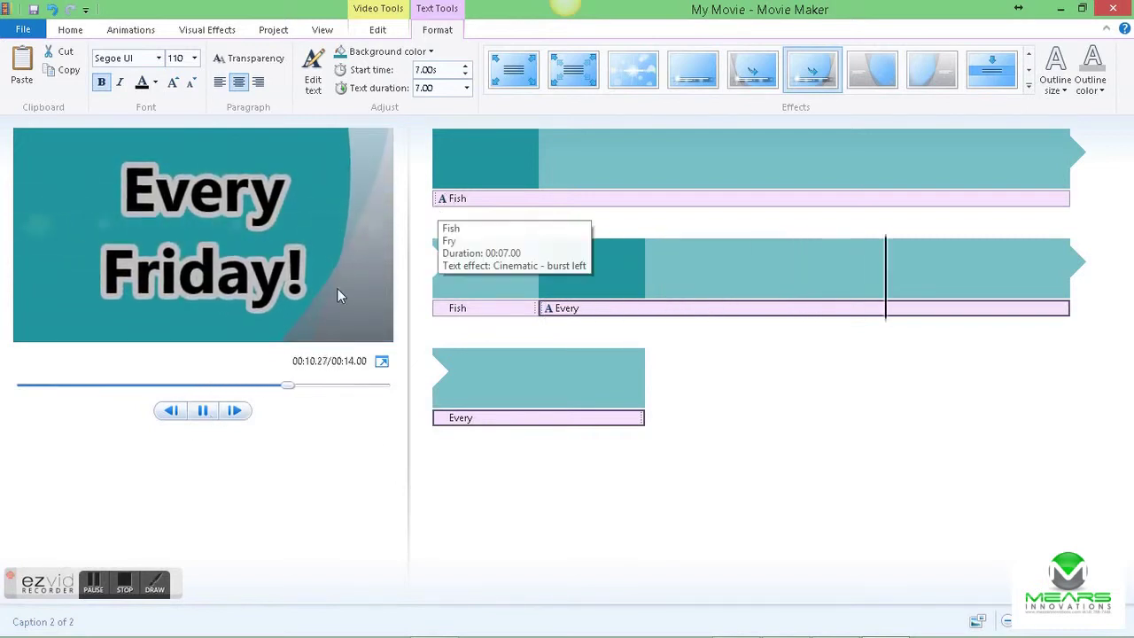
- Play the movie preview from the Fish Fry caption several times to review the effects
left_click(202, 418)
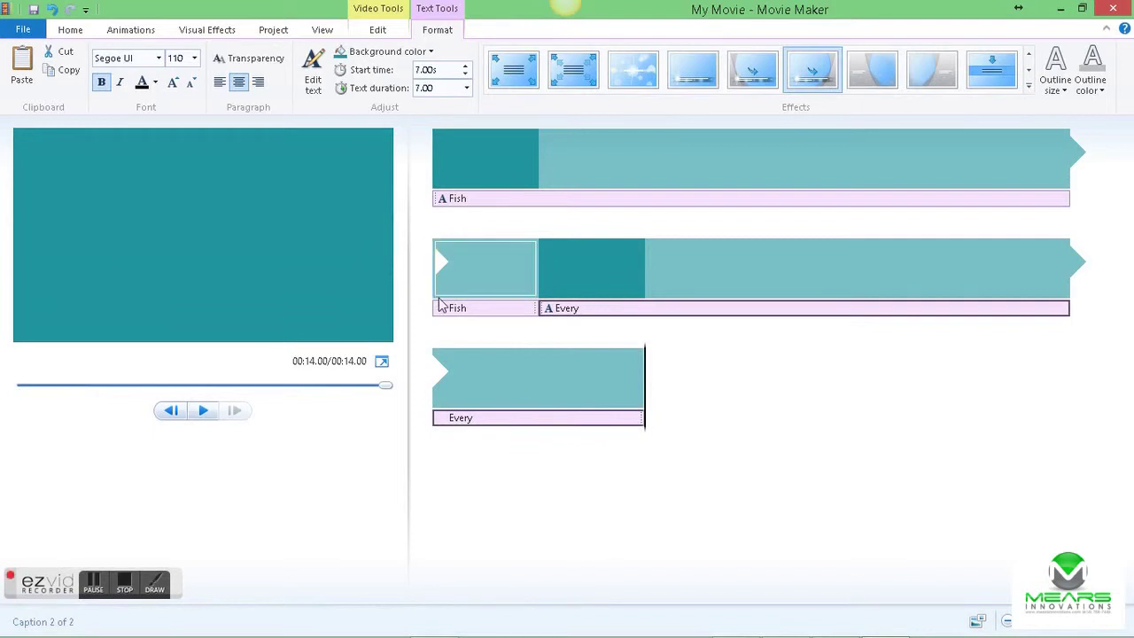
mouse_move(441, 307)
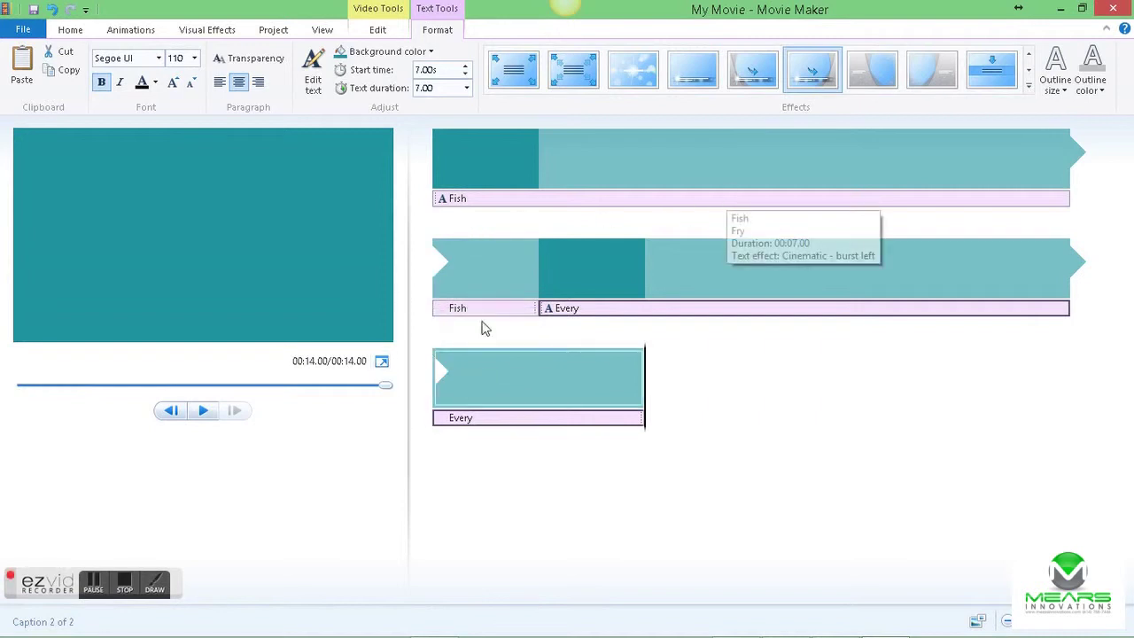
left_click(436, 199)
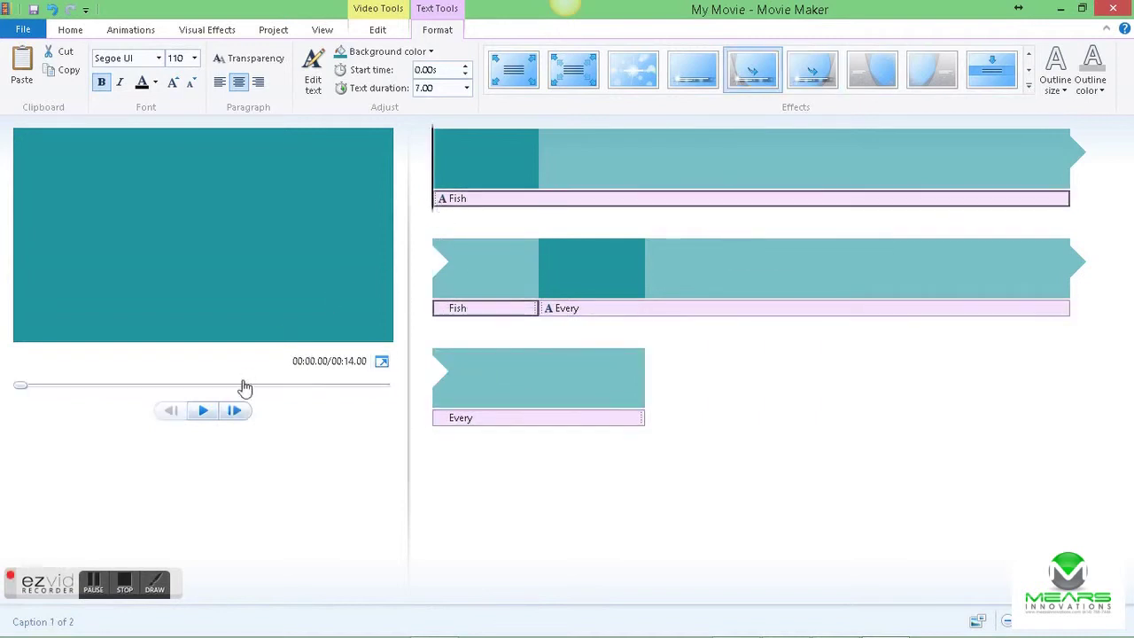
left_click(205, 411)
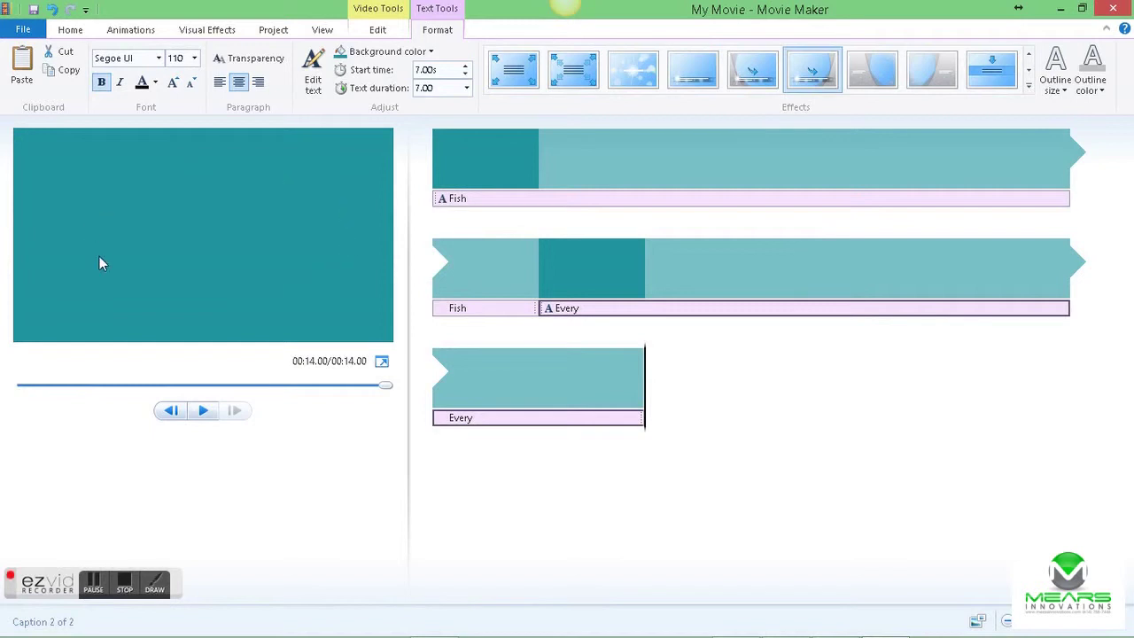
left_click(448, 198)
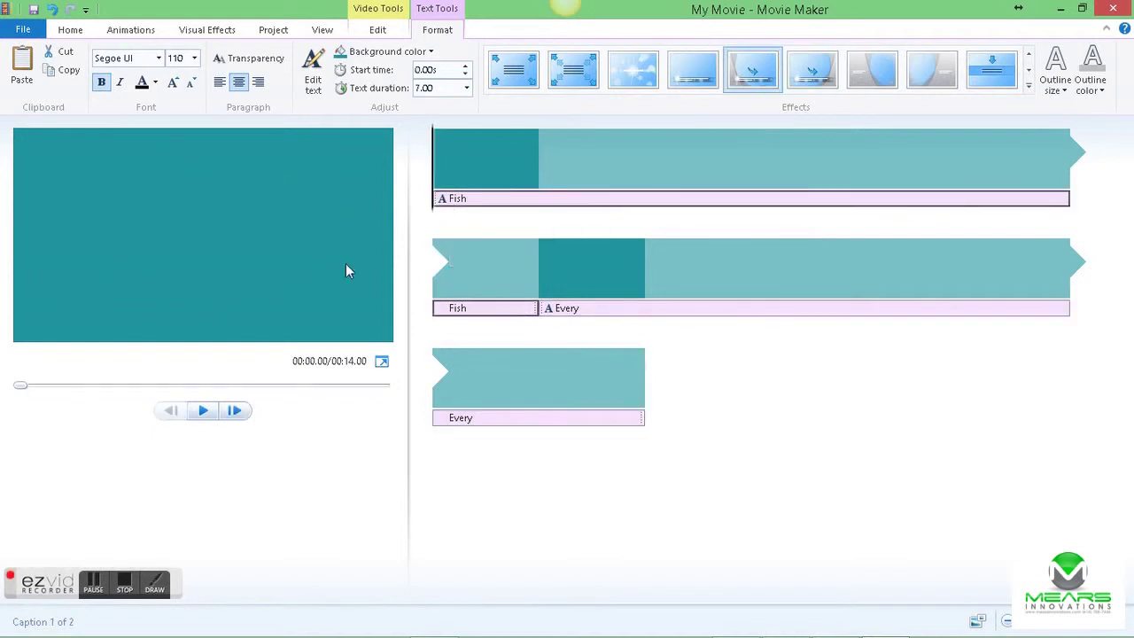
left_click(204, 410)
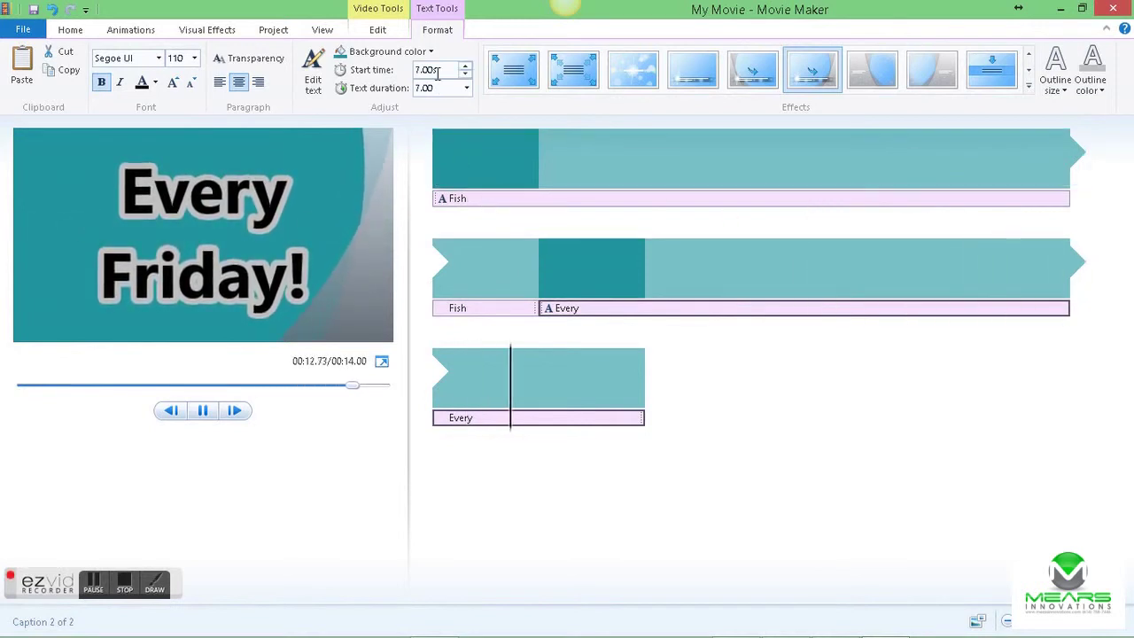
- Set the Fish Fry caption's text duration to 3.5 seconds
left_click(494, 200)
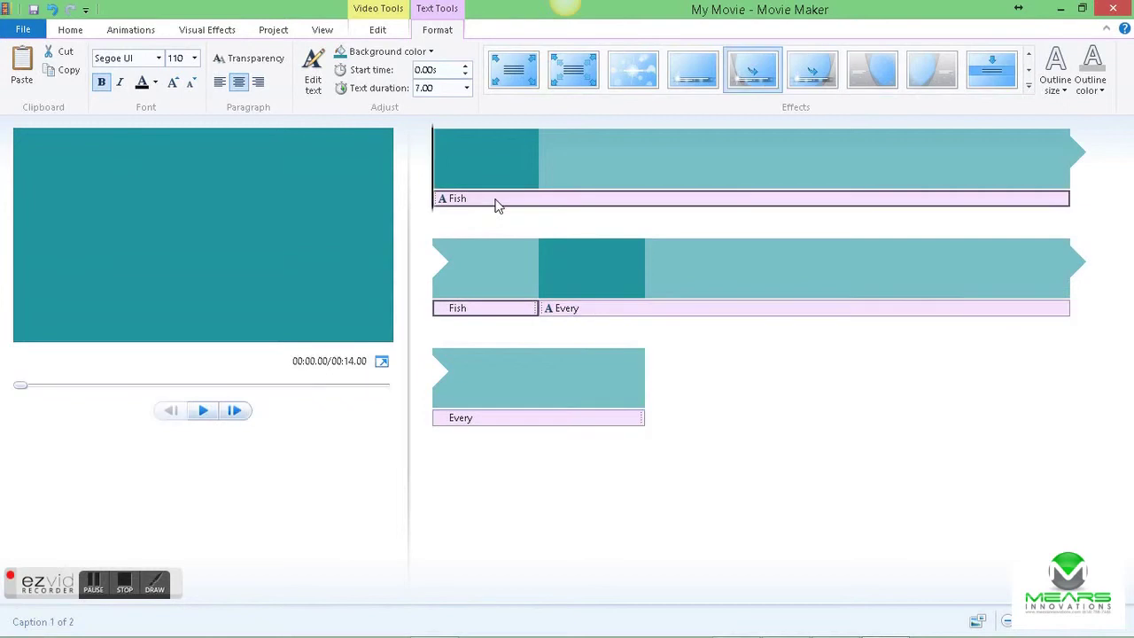
double_click(421, 87)
type("3")
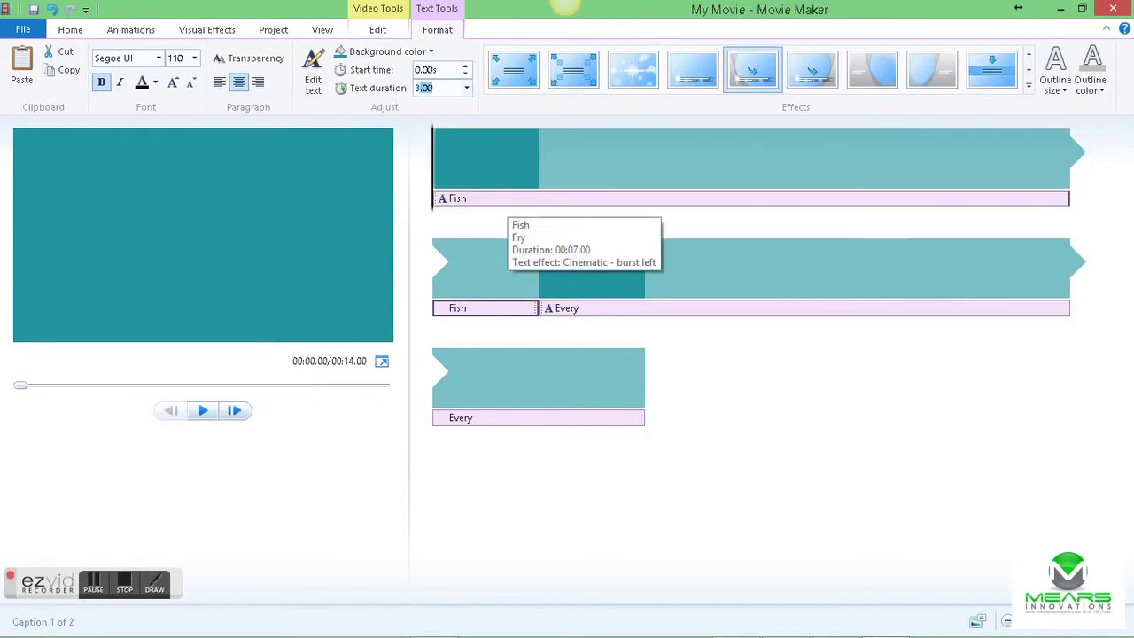
type("3.5")
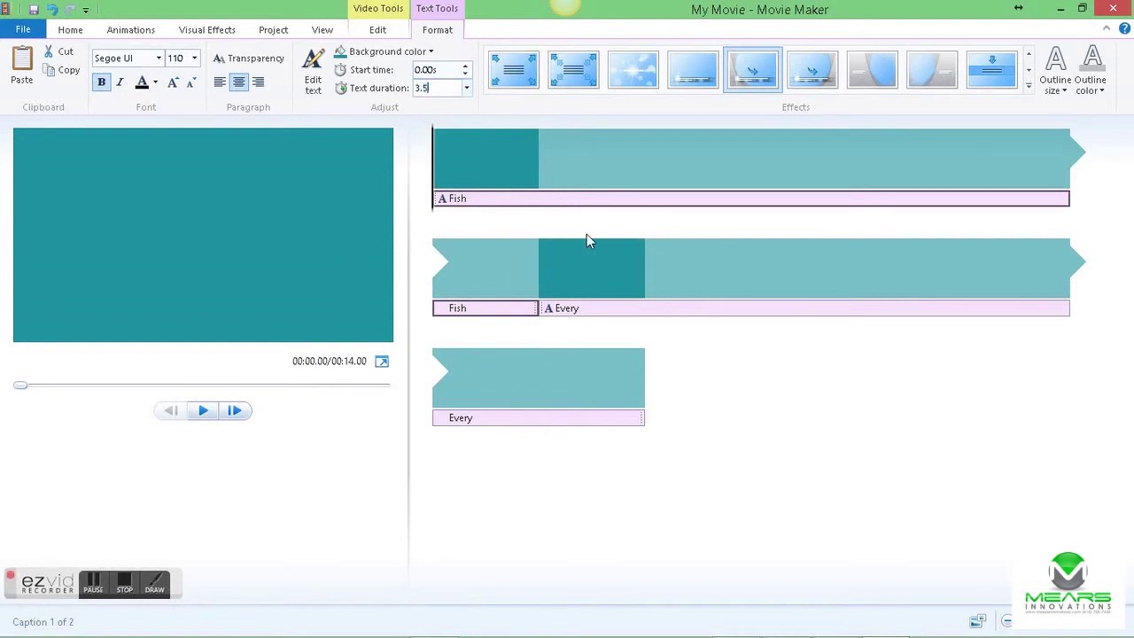
key("Return")
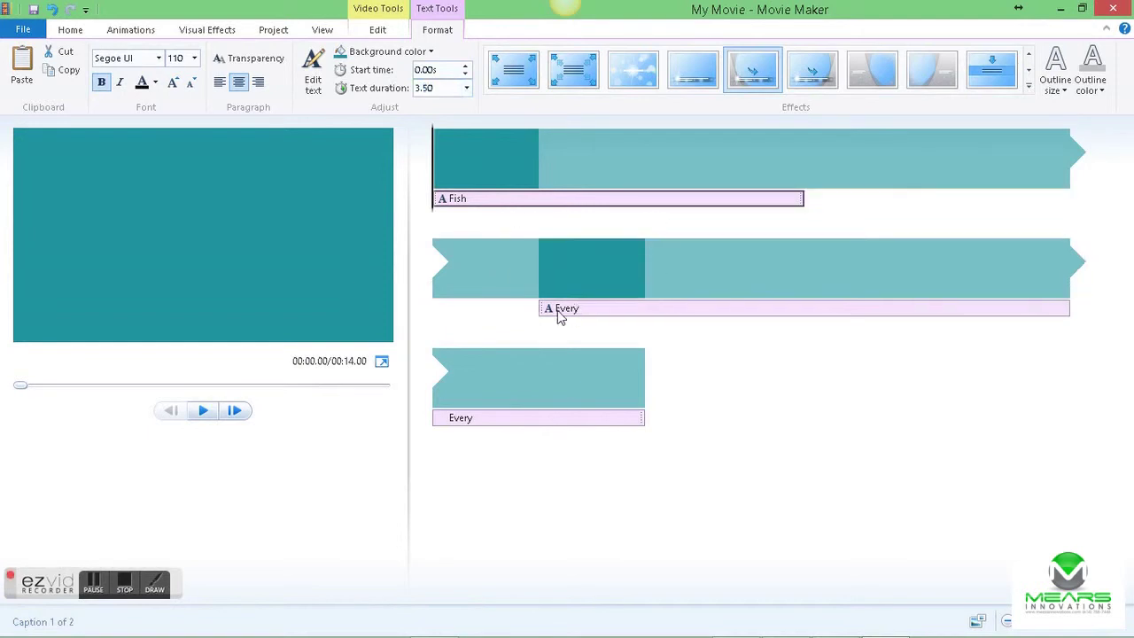
- Move Every Friday! onto the first clip, starting at 3.50 s for 3.5 seconds
left_click_drag(547, 317, 806, 215)
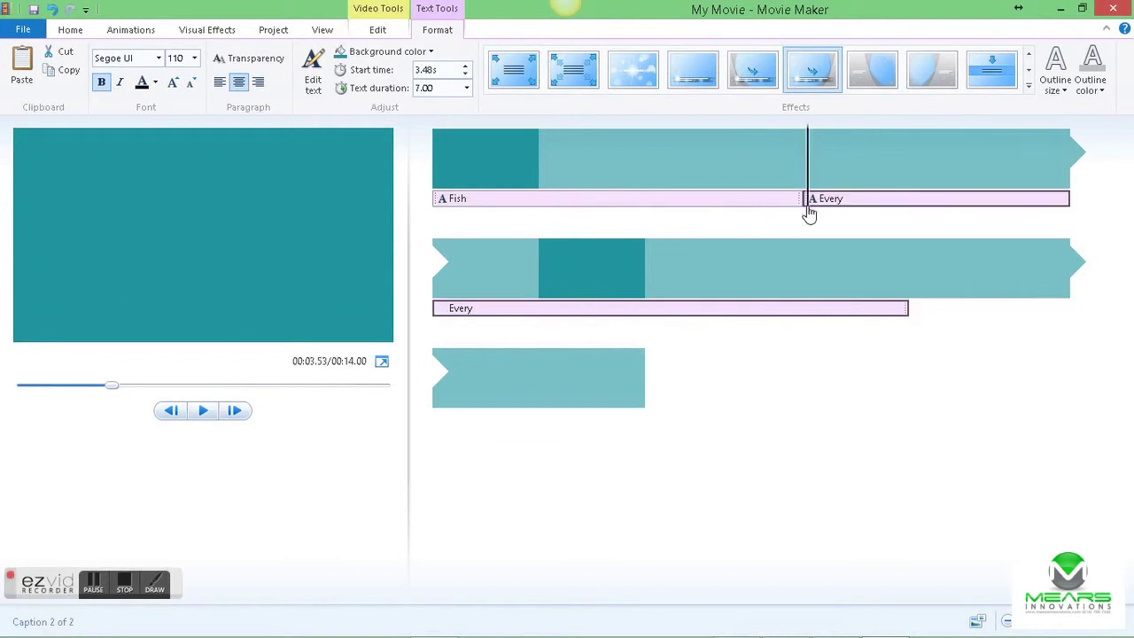
left_click(423, 74)
key("Tab")
left_click(787, 362)
left_click(448, 86)
type("3.5")
key("Return")
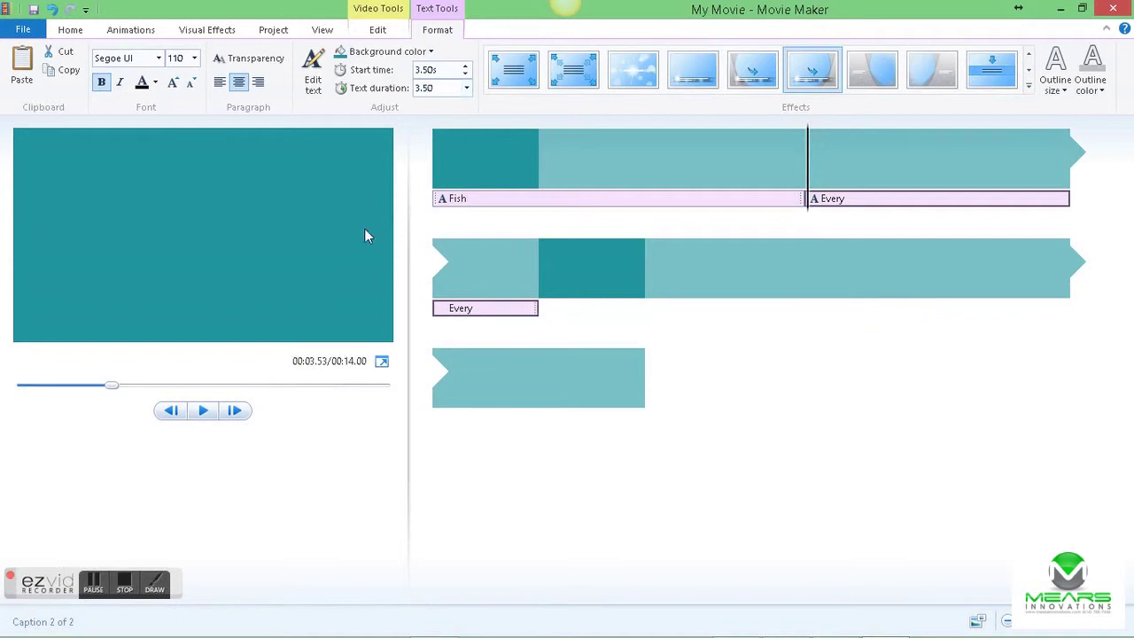
- Remove the extra background clips, leaving one 7-second clip, and play it from the start
left_click(621, 277)
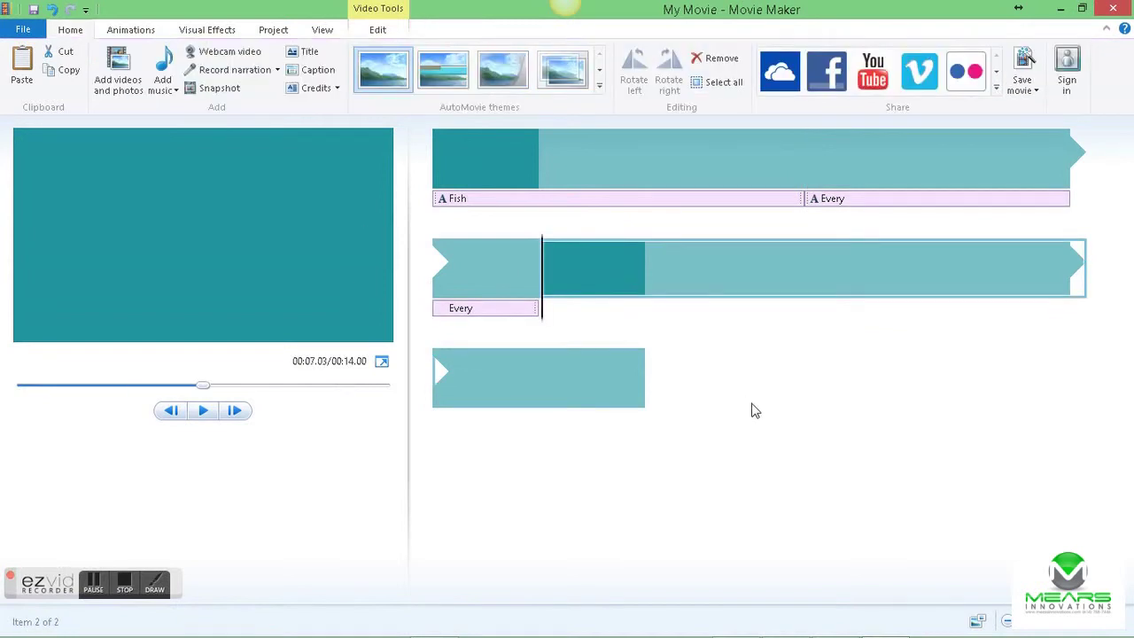
key("Right")
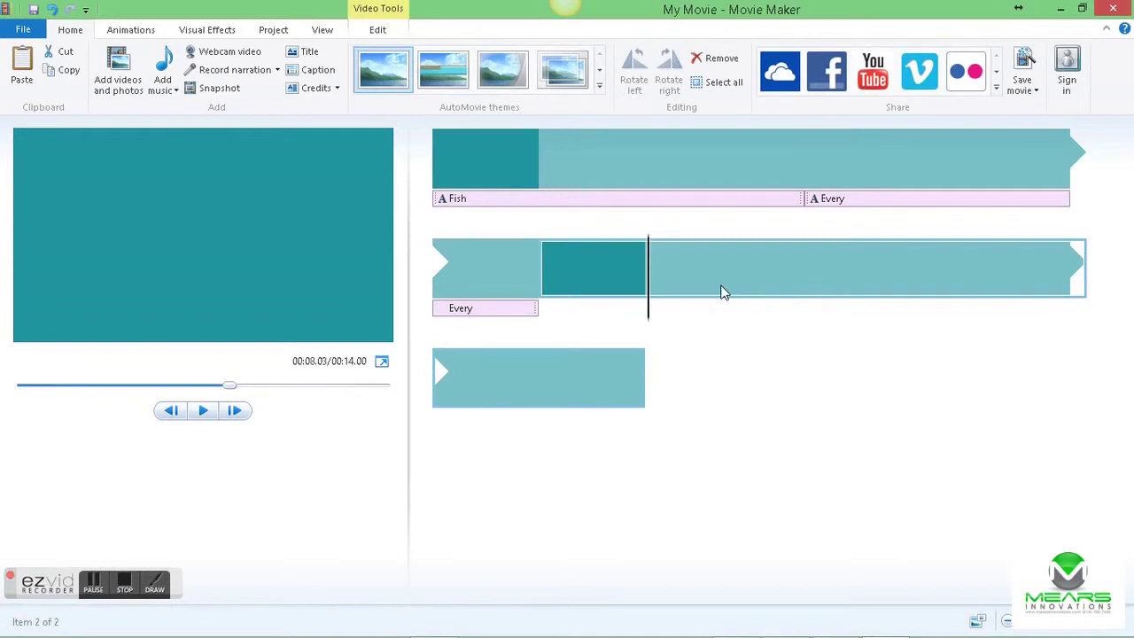
key("Left")
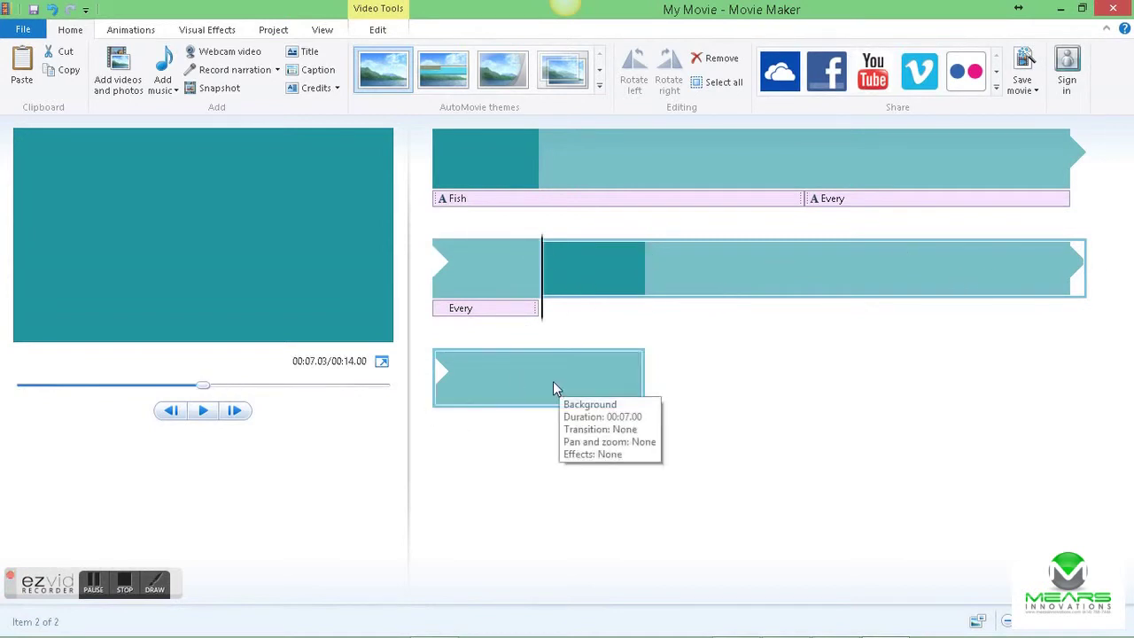
right_click(616, 257)
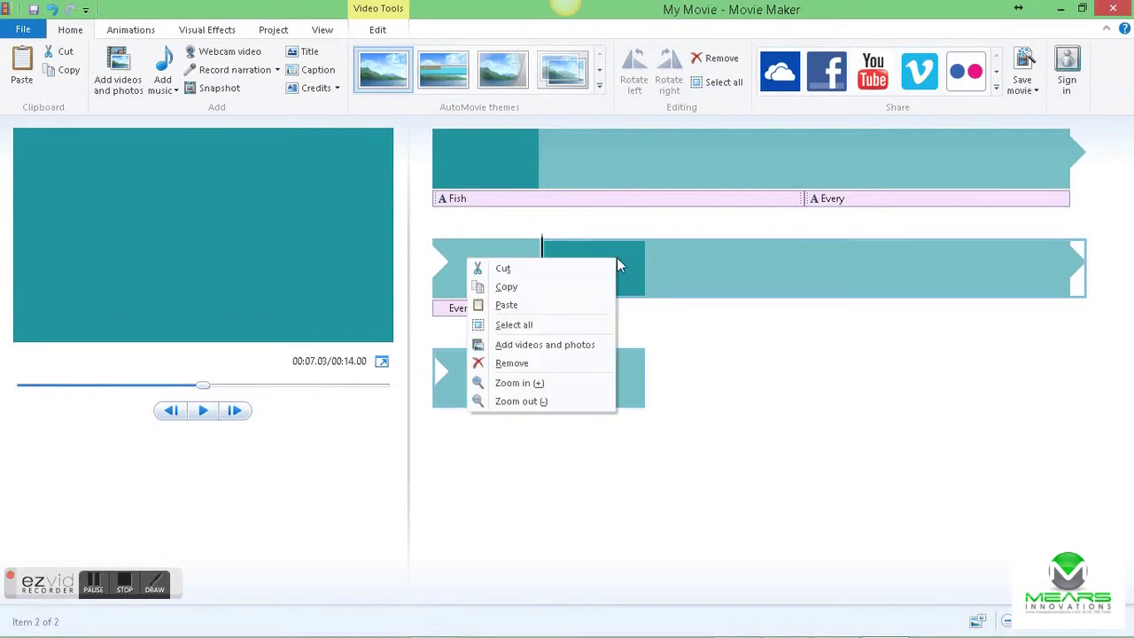
left_click(577, 366)
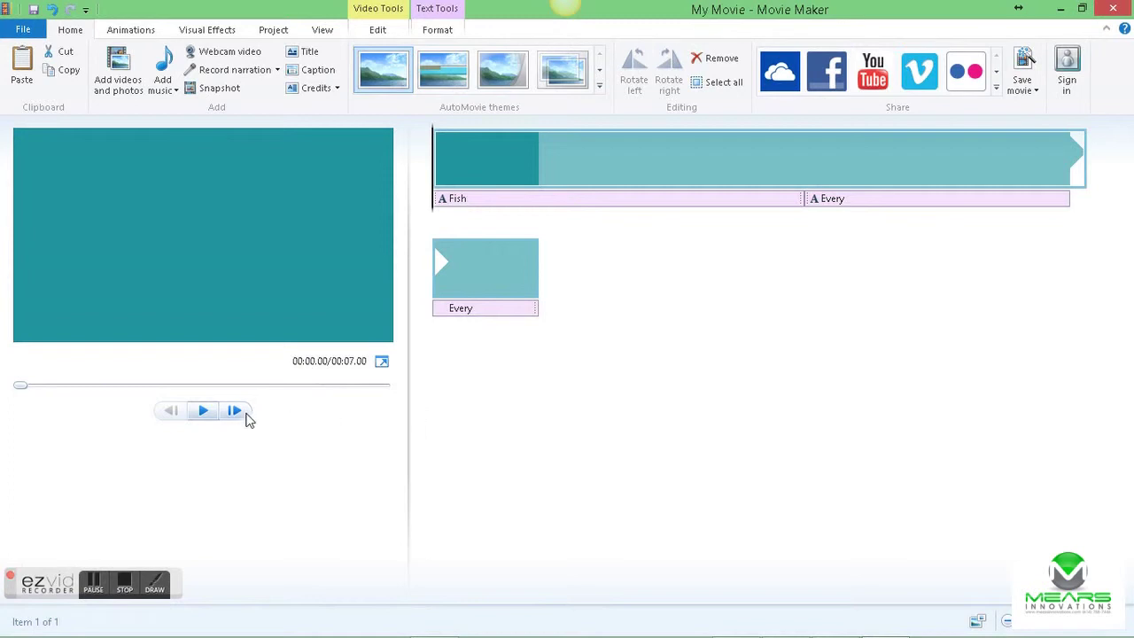
left_click(203, 410)
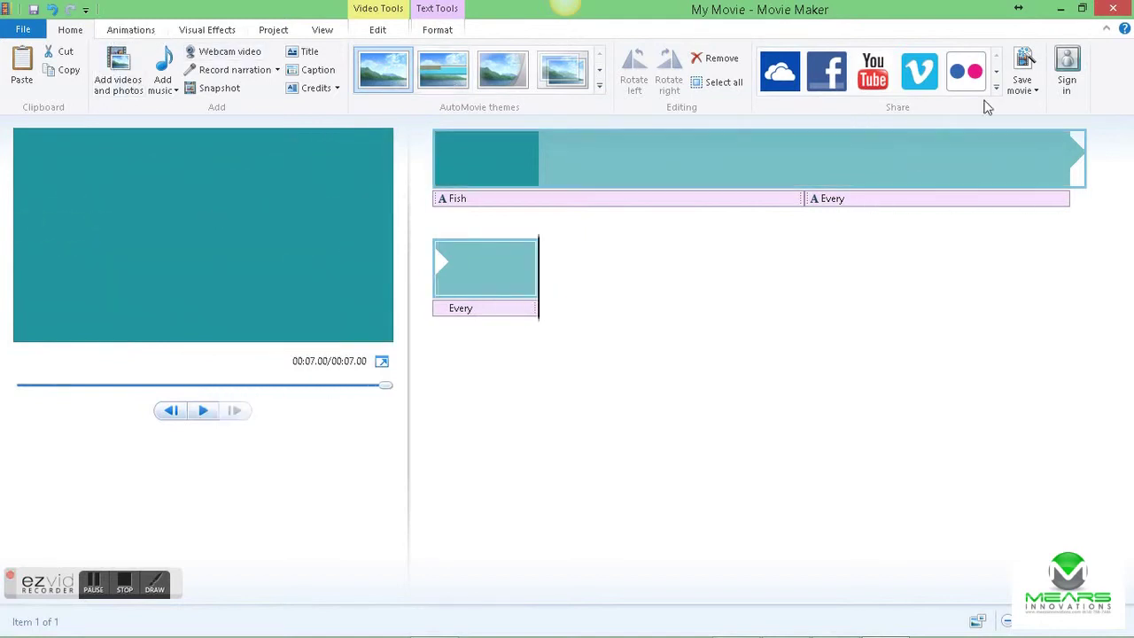
- Show the Save movie settings list and scroll through entries like 384X216 and 192X108
left_click(1023, 88)
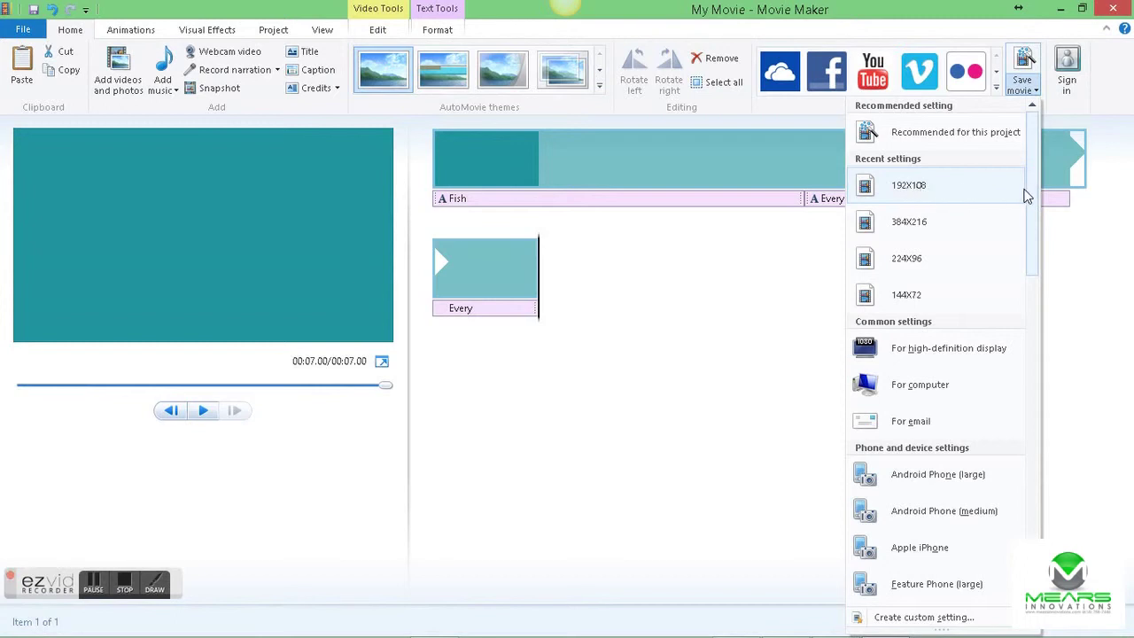
mouse_move(948, 191)
left_click_drag(1034, 197, 1020, 553)
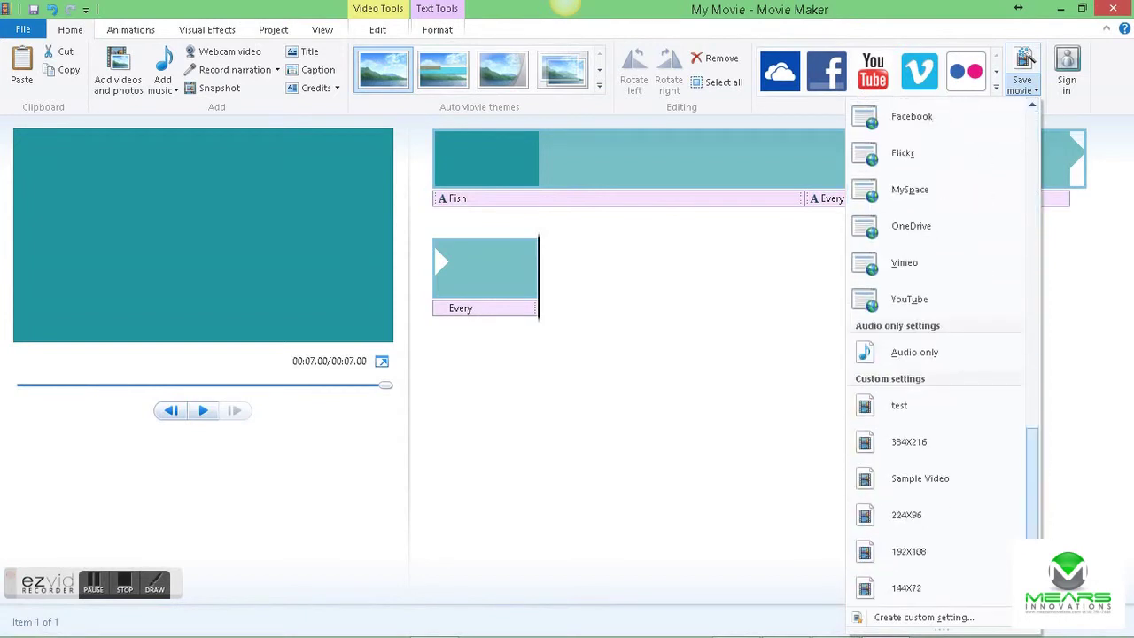
- Create and save a custom setting 'mini HD' with width 192 and height 108
left_click(945, 620)
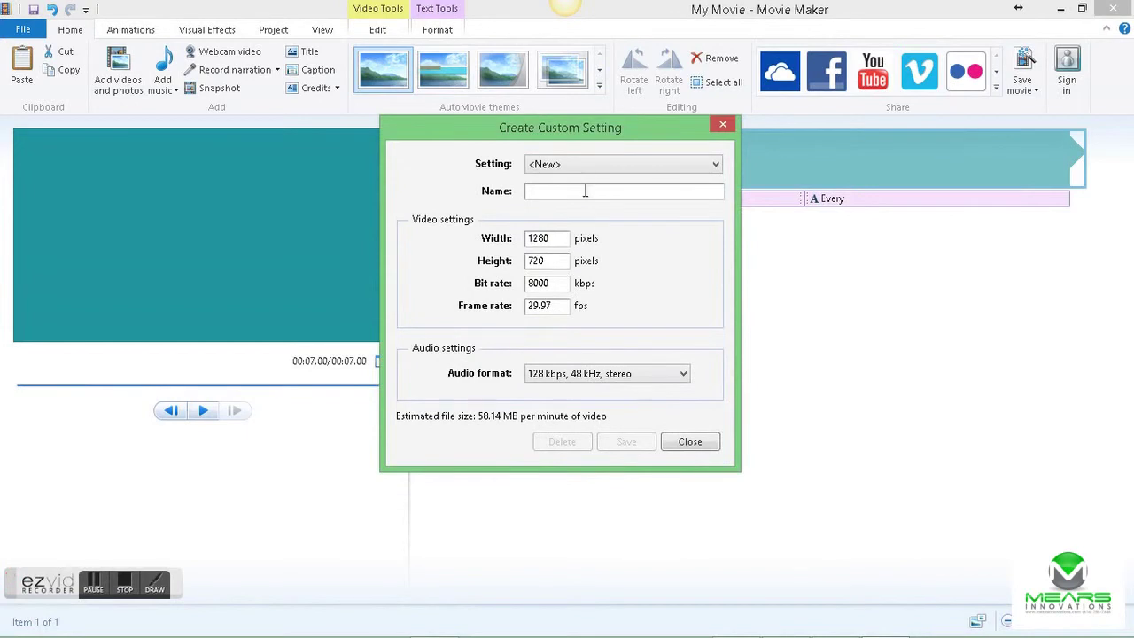
type("mini HD")
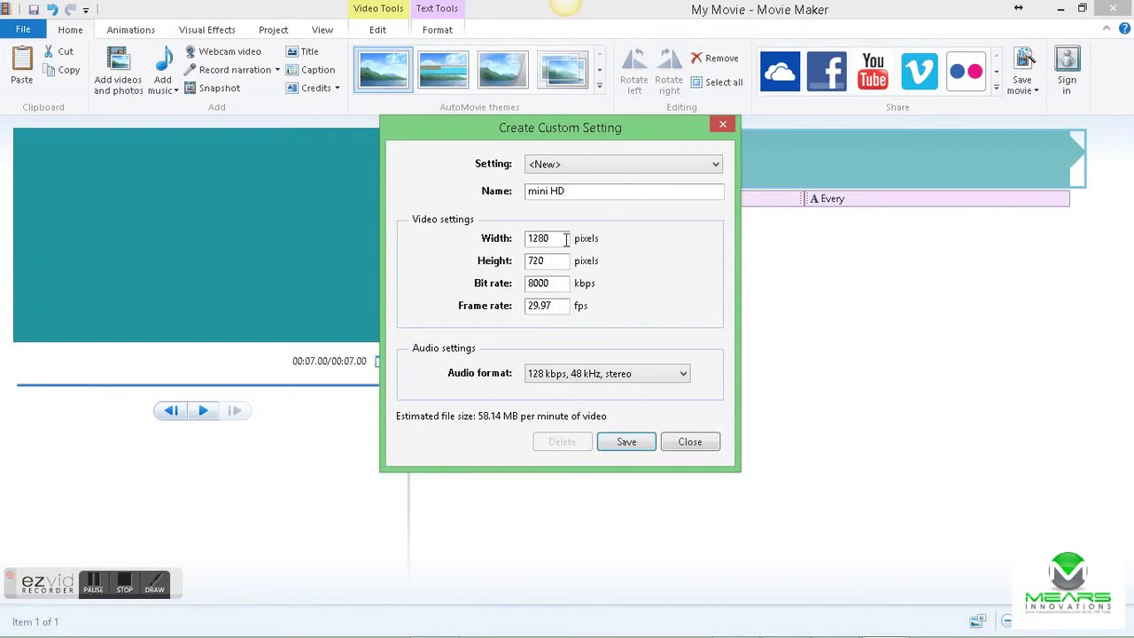
key("Tab")
type("192")
key("ctrl+a")
type("108")
left_click(625, 443)
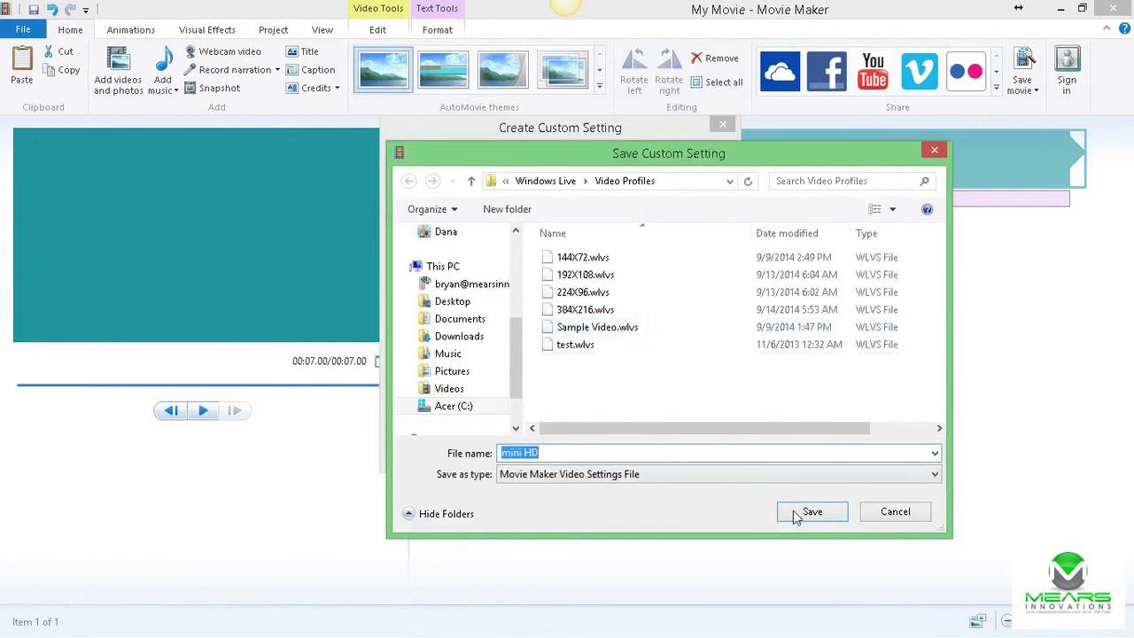
left_click(802, 510)
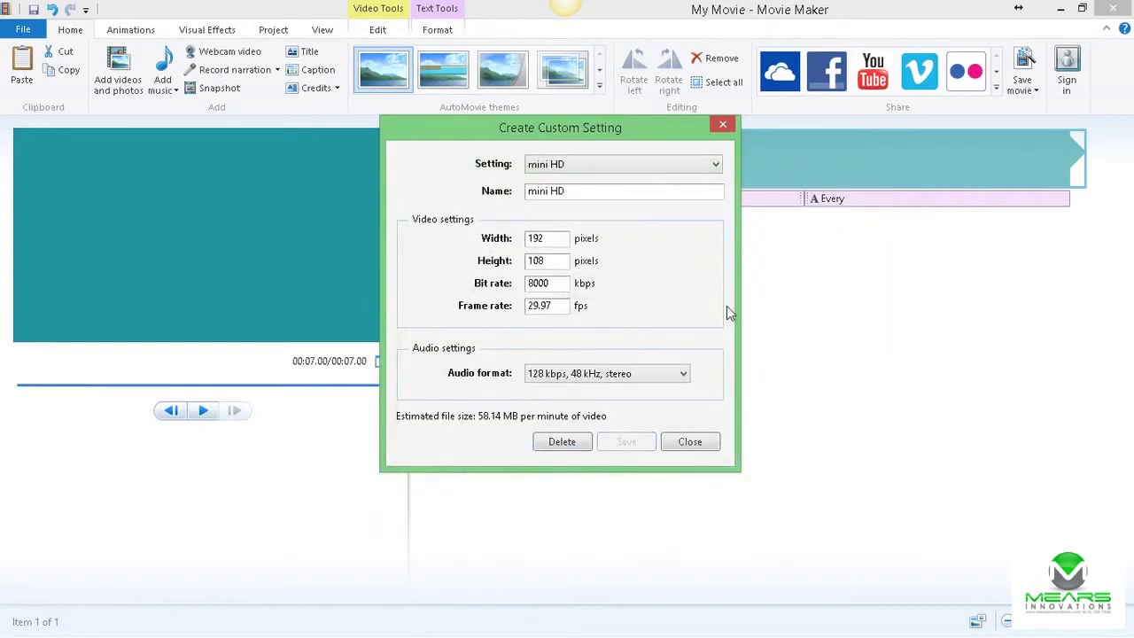
- Save the movie with the mini HD setting as a Windows Media Video File
left_click(685, 450)
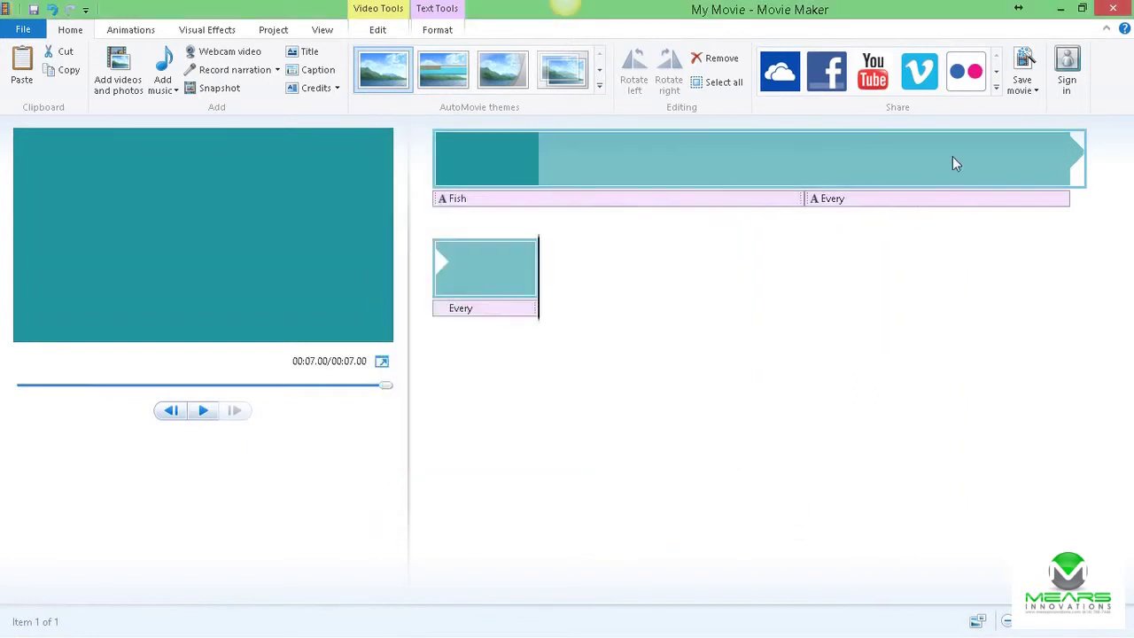
left_click(1023, 89)
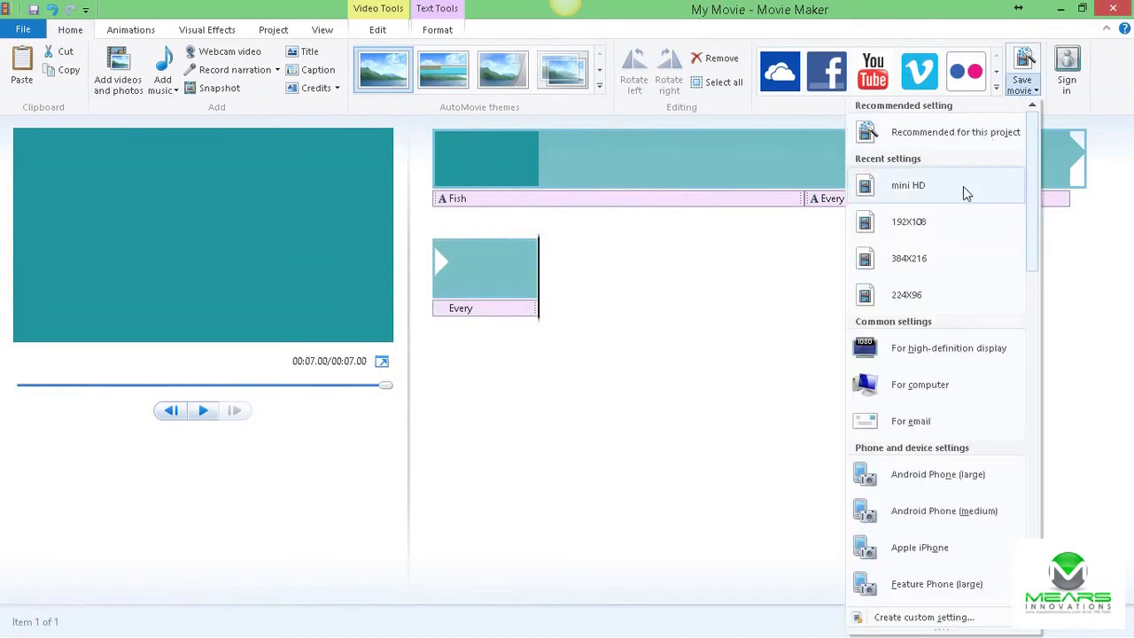
left_click(638, 244)
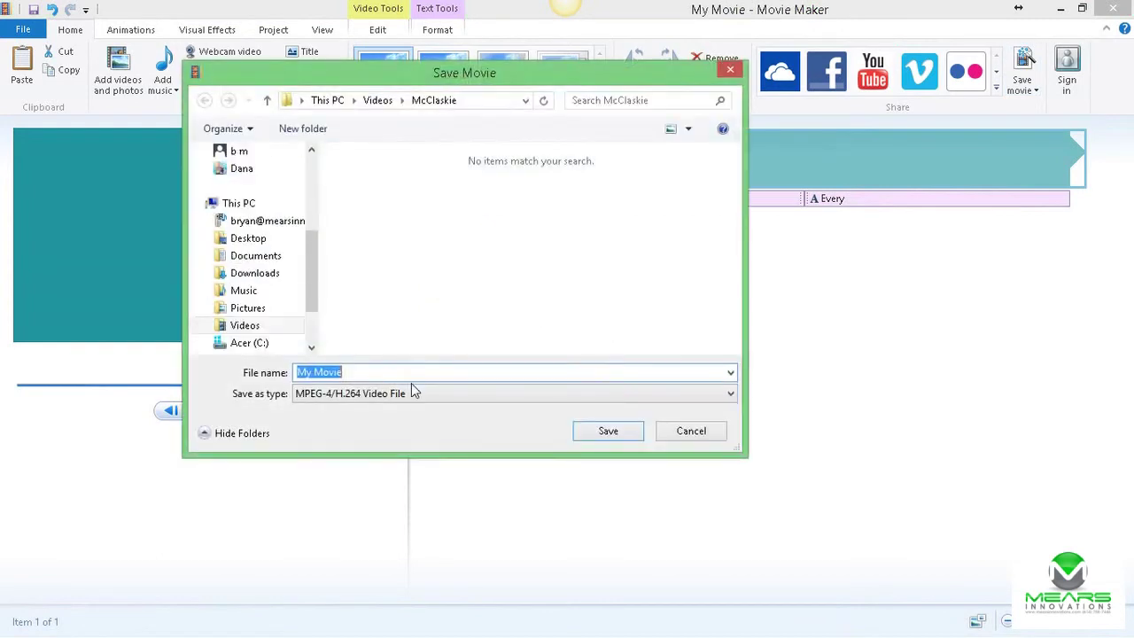
left_click(732, 395)
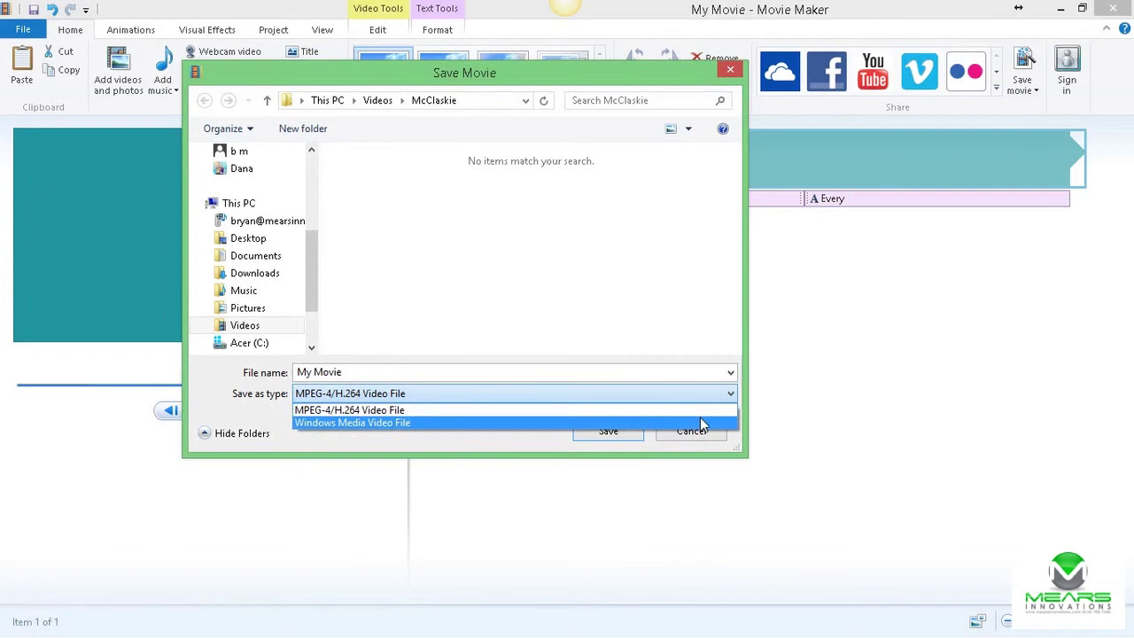
left_click(700, 422)
- Name the output file 'Fish Fry'
left_click_drag(368, 372, 253, 372)
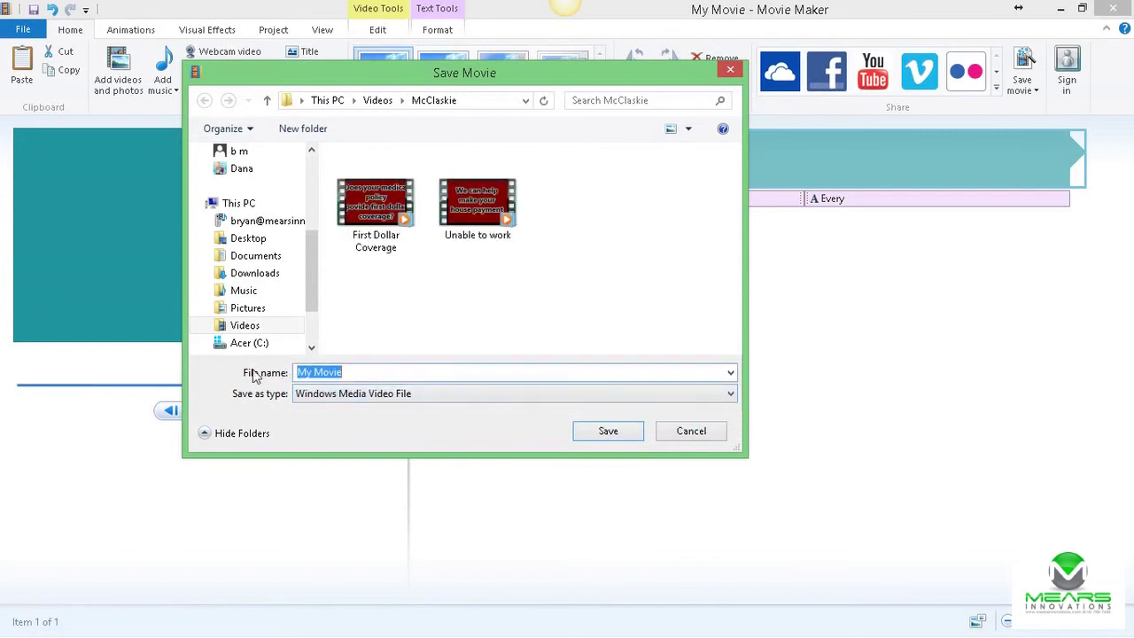
type("fis")
left_click(300, 372)
key("BackSpace")
- Save the movie as Fish Fry.wmv, play the finished video through, then close the player
type("Fish Fry")
left_click(628, 433)
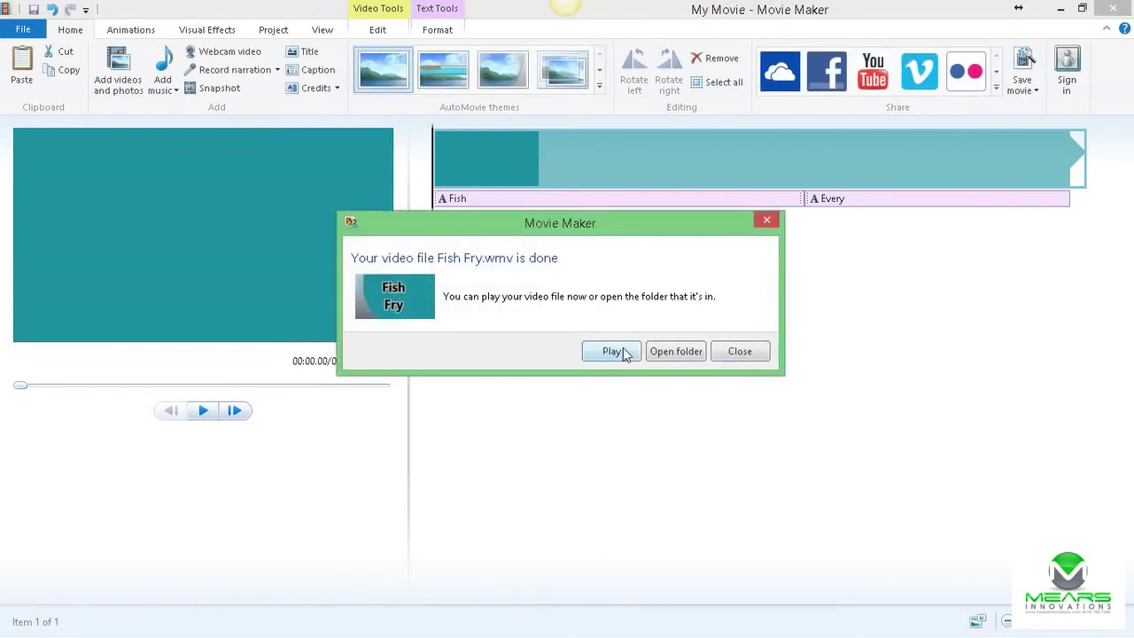
left_click(613, 351)
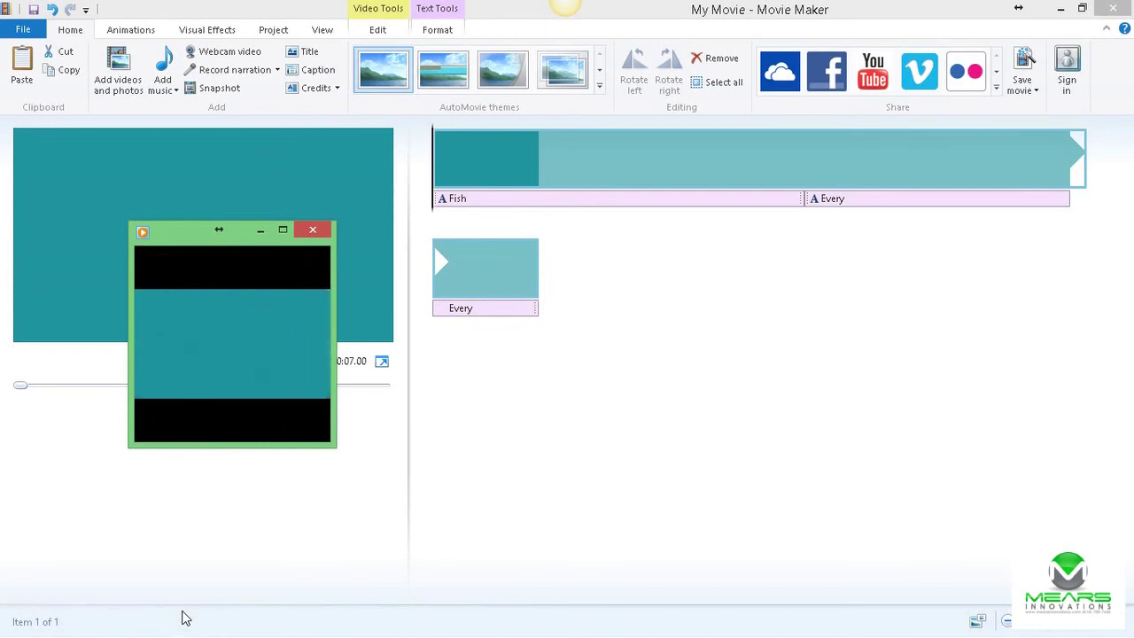
left_click(311, 232)
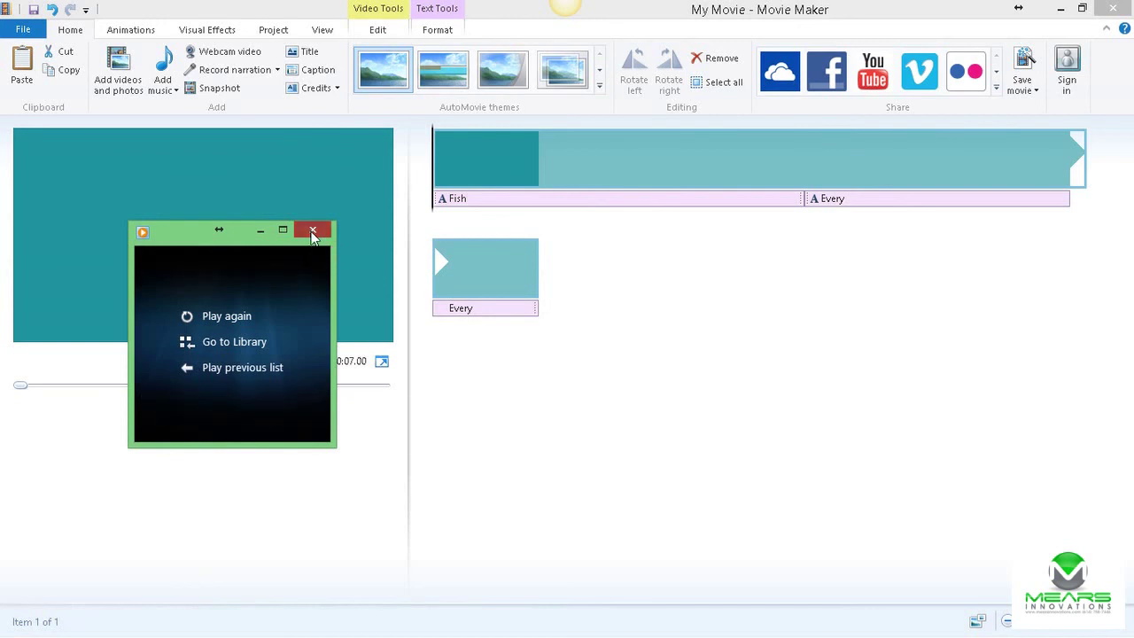